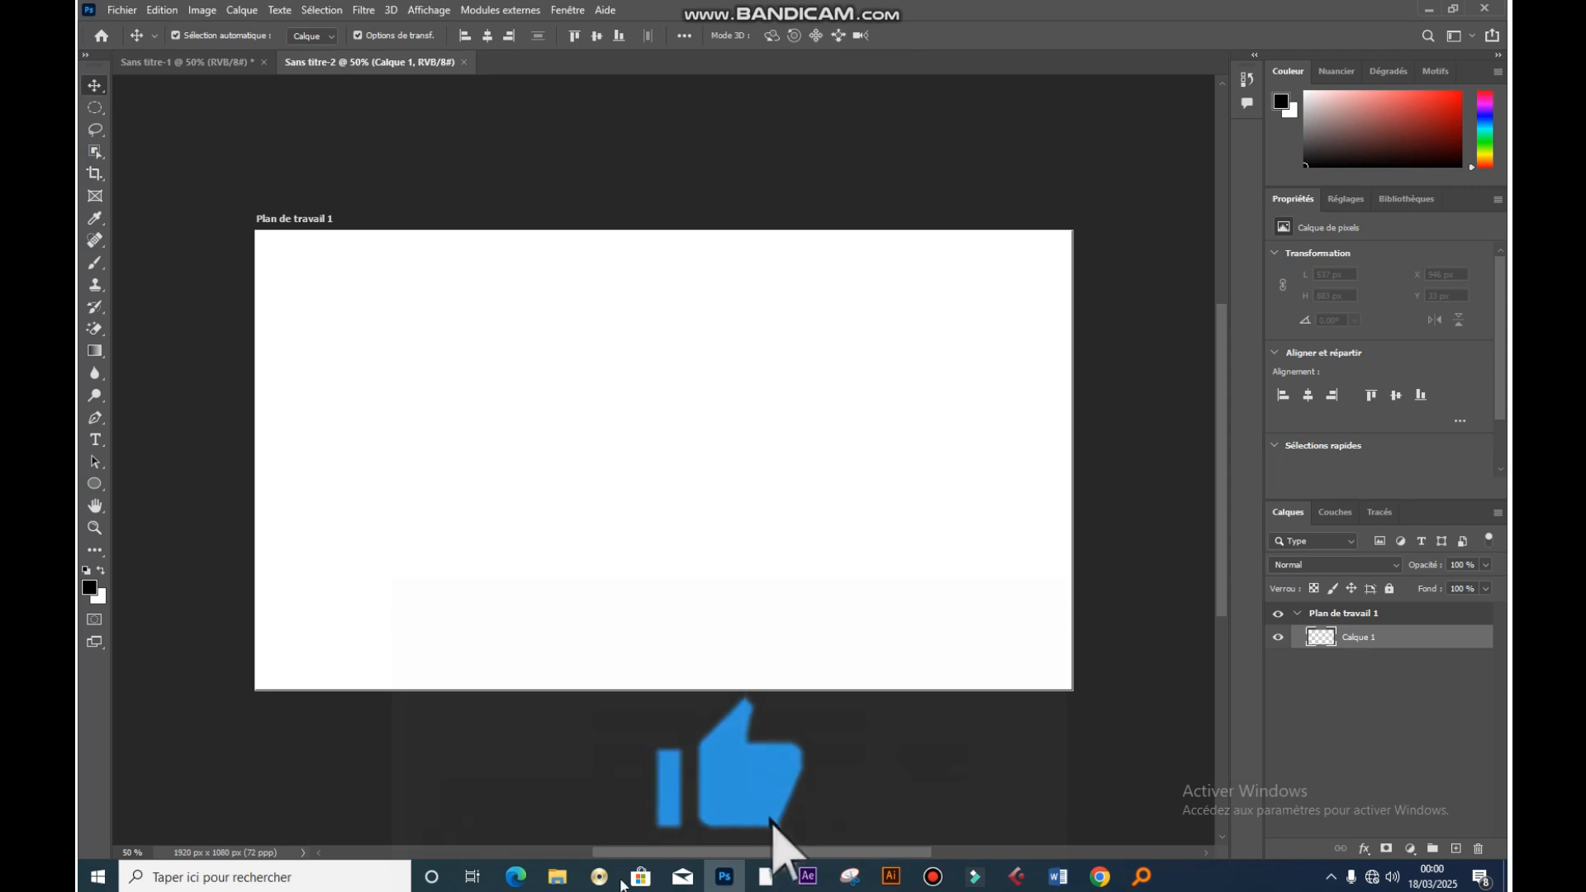
- Bring the green leaf image and the black-and-white cowboy drawing from the "à trier" folder into the Sans titre-2 document
{"action": "mouse_move", "coordinate": [556, 884]}
{"action": "left_click", "coordinate": [562, 801]}
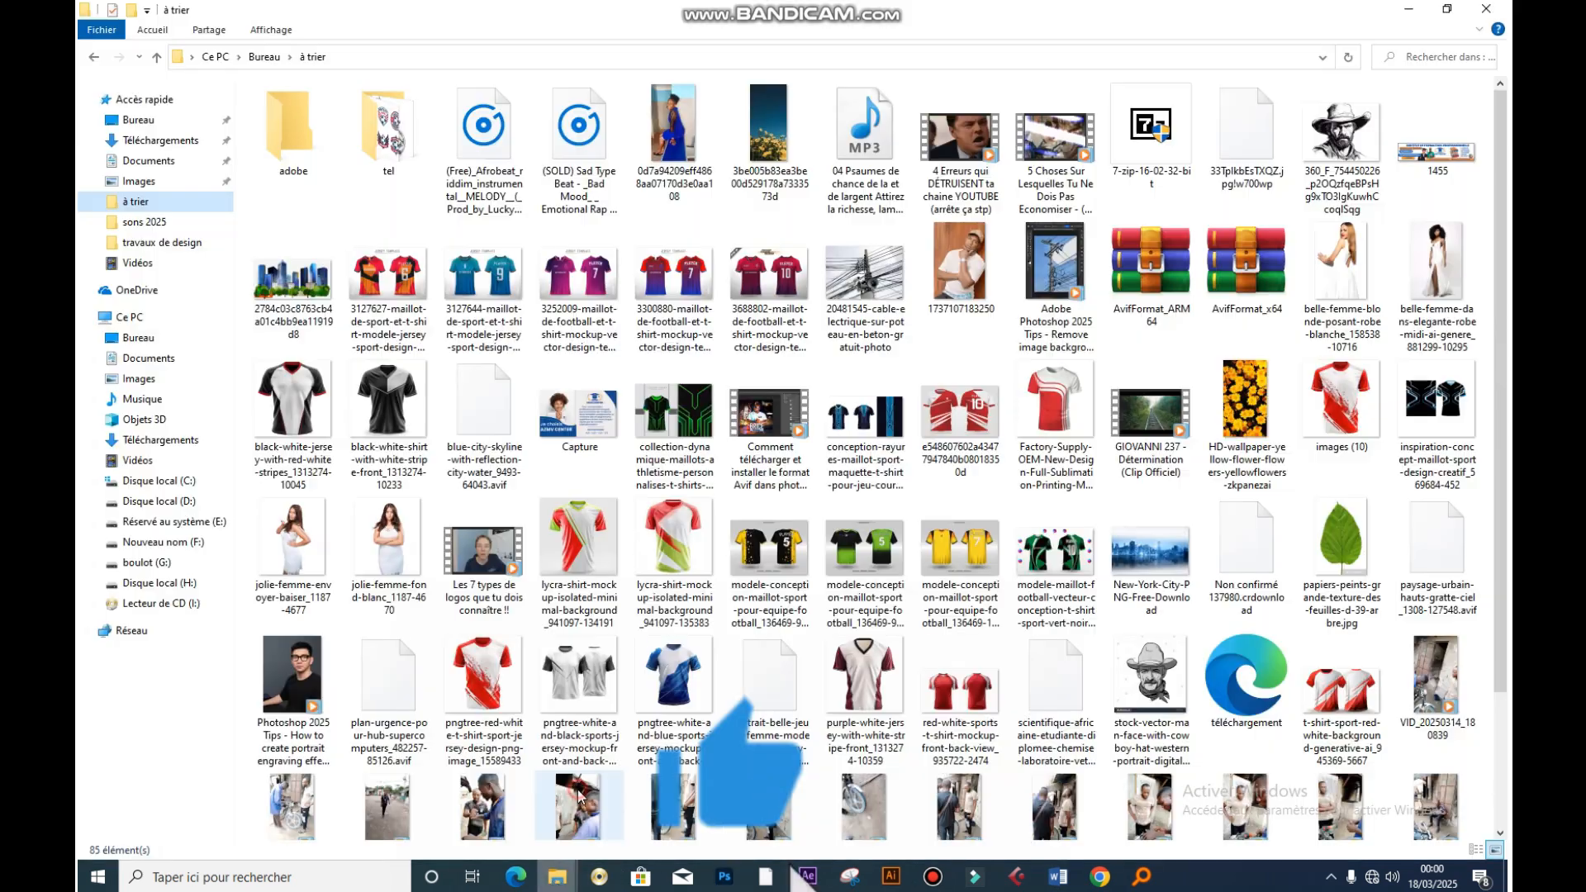
{"action": "left_click", "coordinate": [1326, 562]}
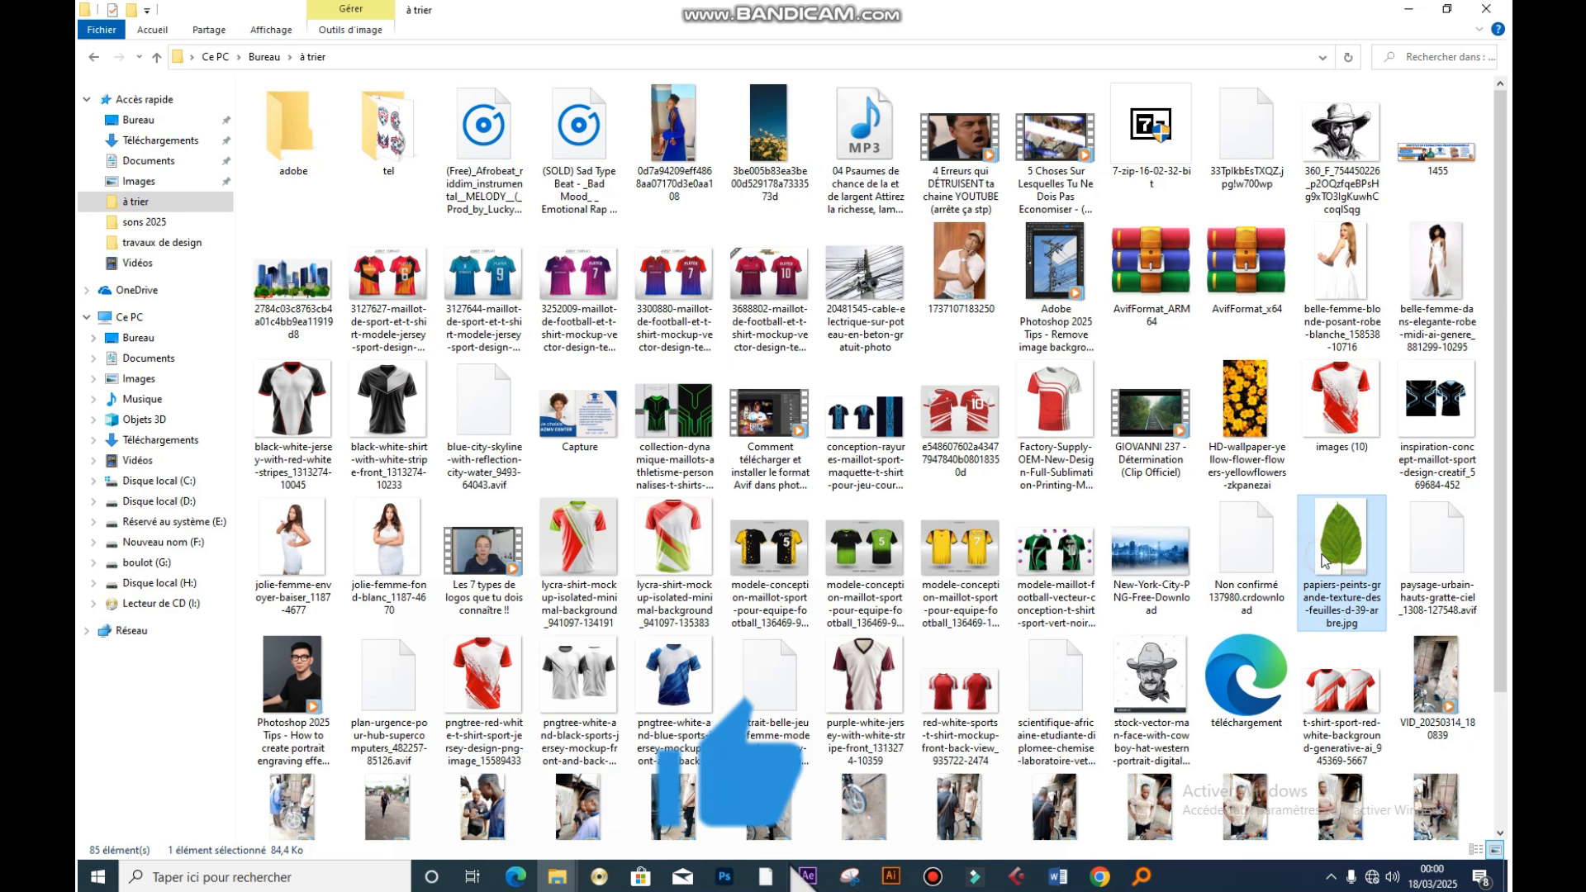
{"action": "left_click", "coordinate": [1347, 139], "text": "ctrl"}
{"action": "left_click_drag", "start_coordinate": [1347, 139], "coordinate": [747, 386]}
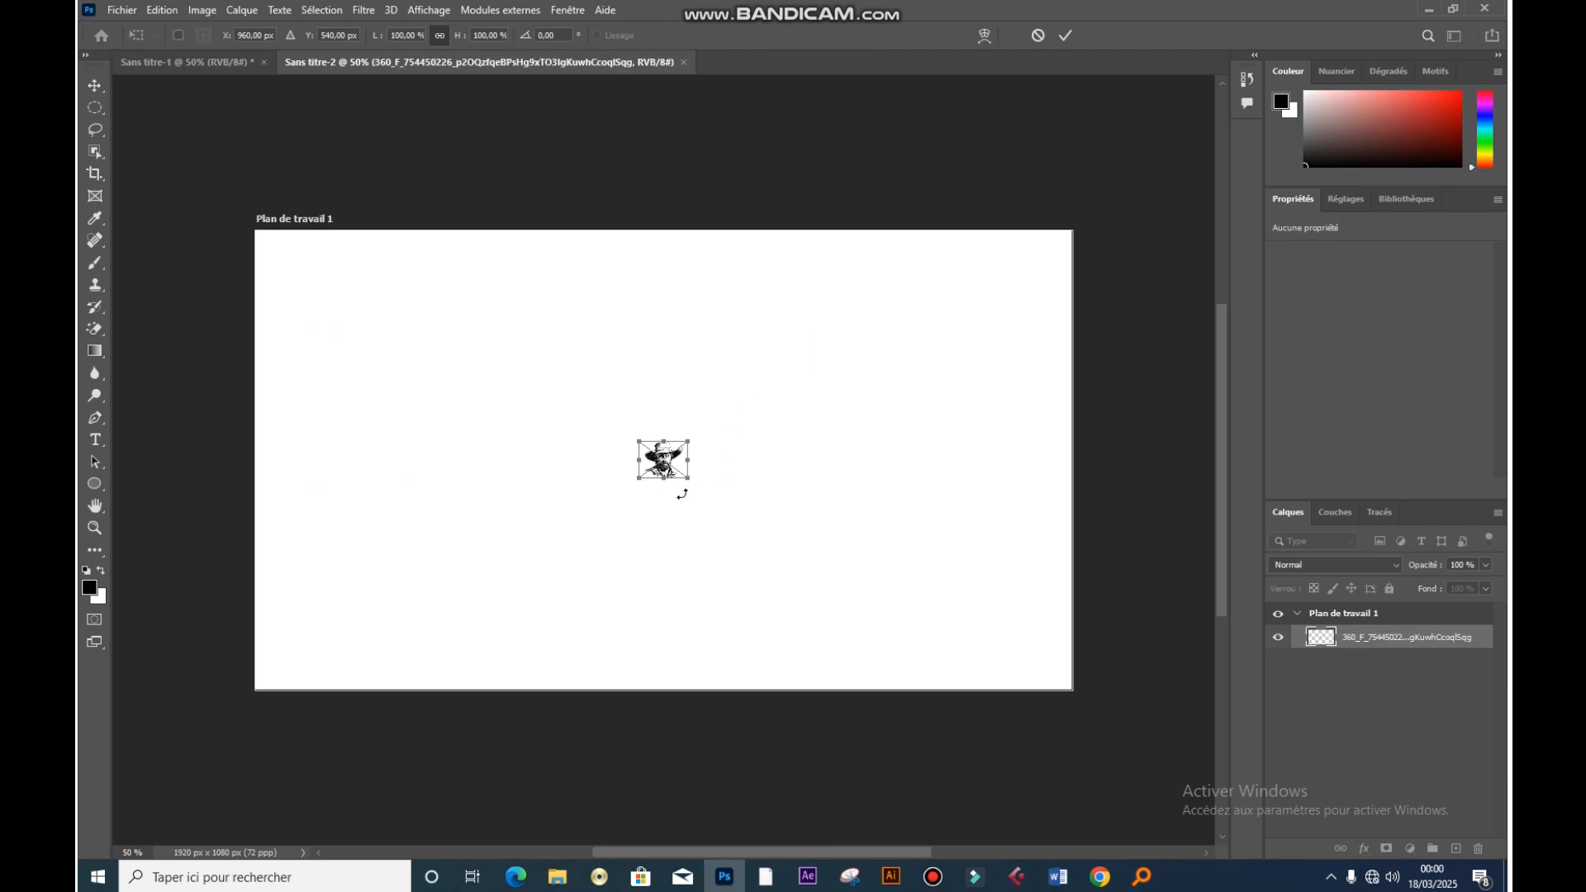
- Enlarge the placed cowboy drawing to about 804.5% and position it in the left half of the artboard
{"action": "left_click_drag", "start_coordinate": [690, 478], "coordinate": [1033, 738]}
{"action": "left_click_drag", "start_coordinate": [864, 564], "coordinate": [537, 413]}
{"action": "key", "text": "Return"}
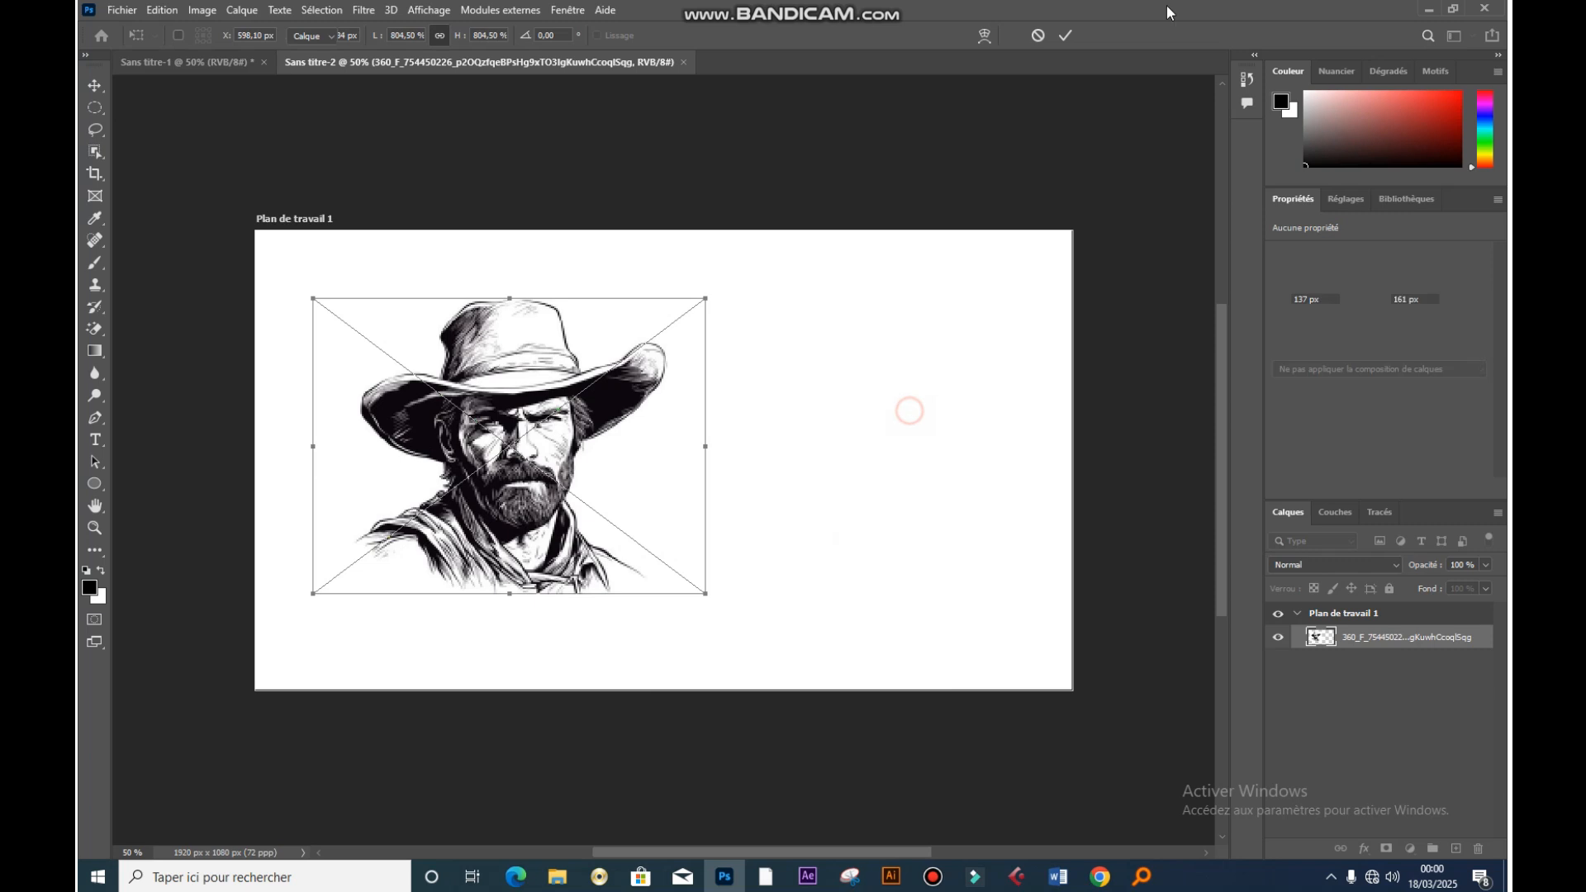
- Enlarge the placed leaf image to about 621 x 935 px and position it in the right half of the artboard
{"action": "left_click_drag", "start_coordinate": [762, 311], "coordinate": [830, 210]}
{"action": "left_click_drag", "start_coordinate": [742, 410], "coordinate": [865, 461]}
{"action": "left_click", "coordinate": [1066, 35]}
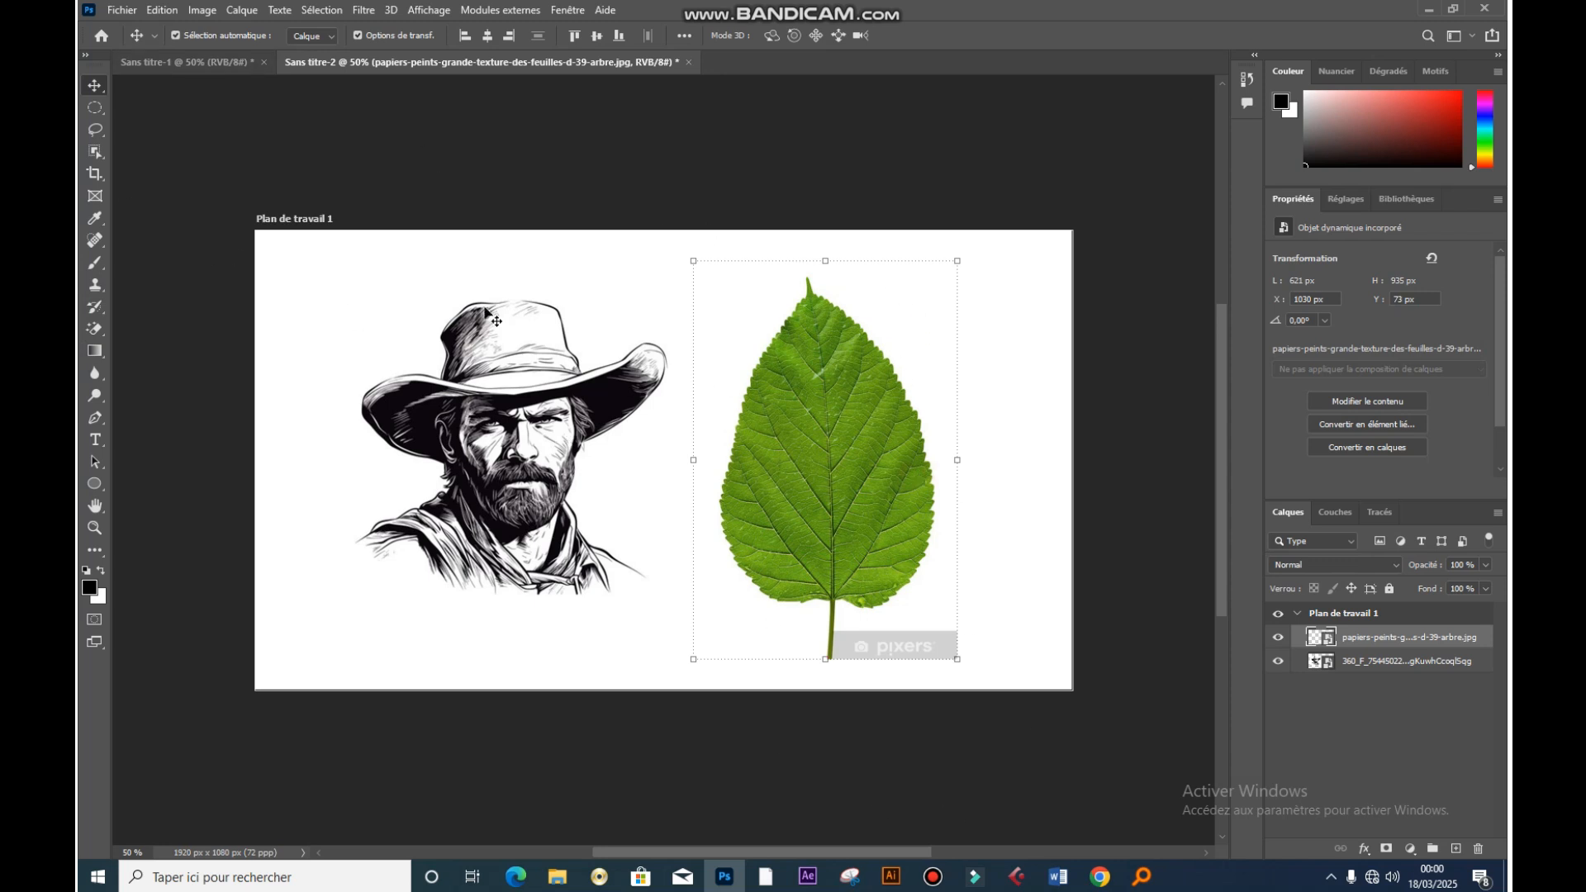
- Cut the leaf out onto its own layer with a subject selection, and delete the original leaf image layer
{"action": "left_click", "coordinate": [321, 15]}
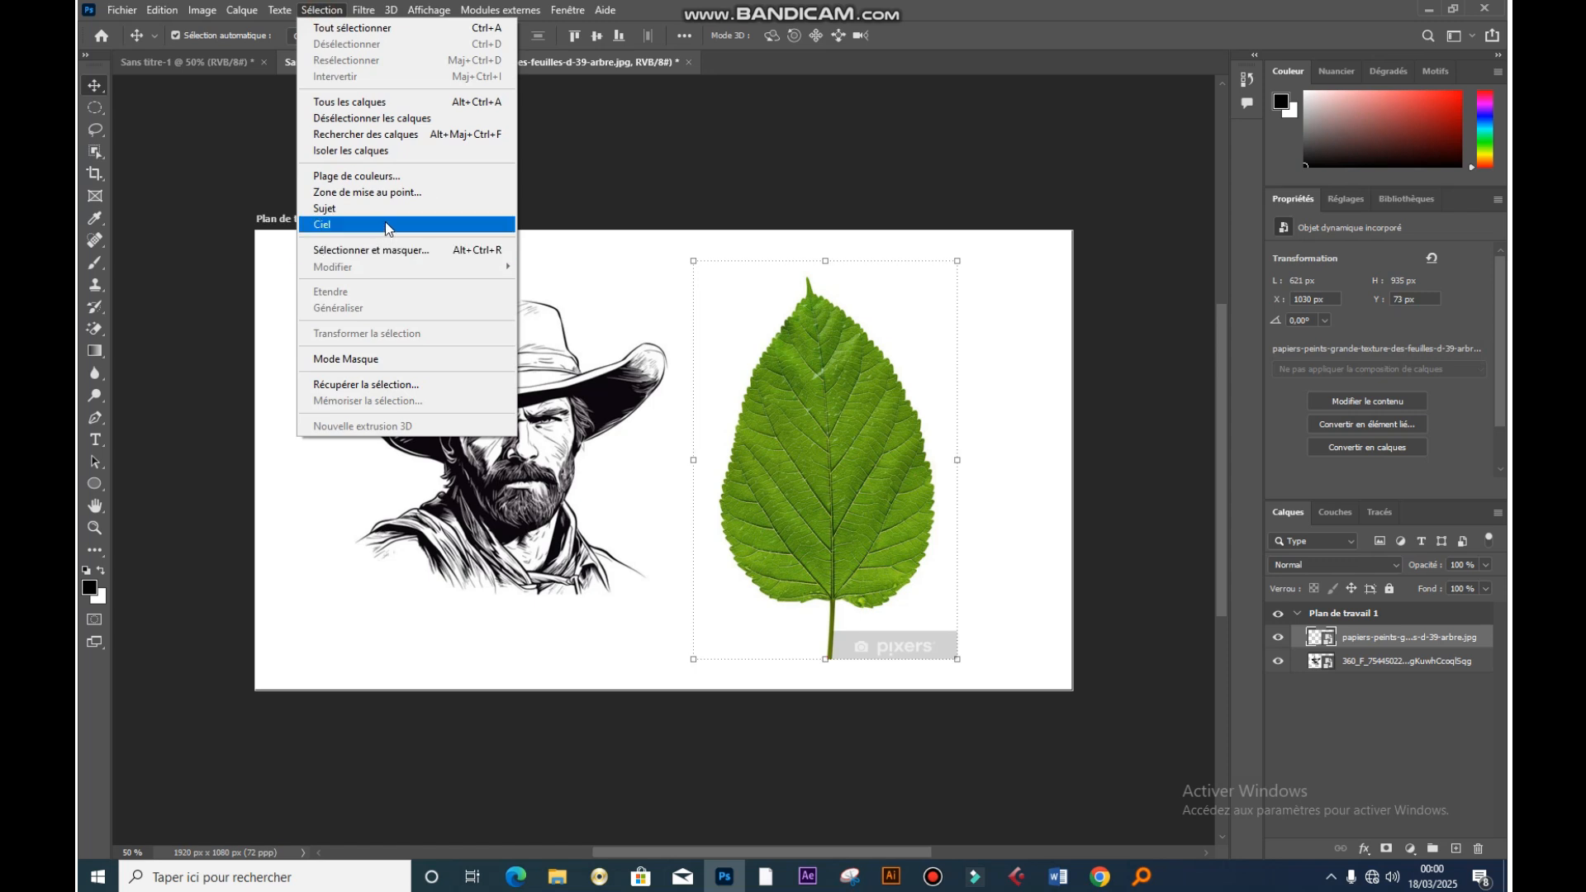
{"action": "left_click", "coordinate": [362, 208]}
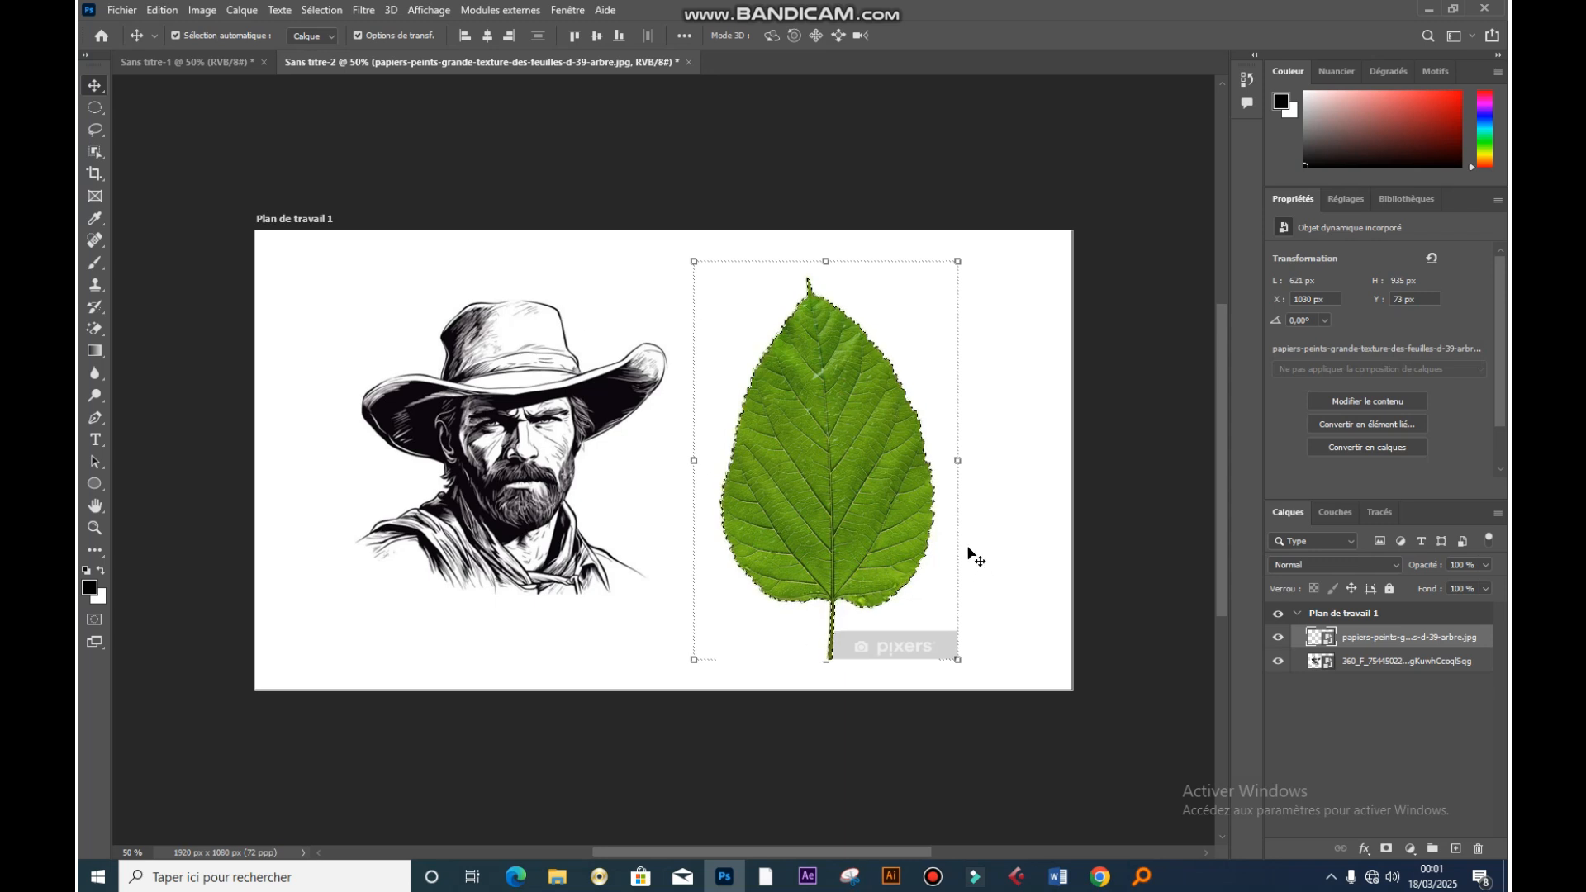
{"action": "key", "text": "ctrl+j"}
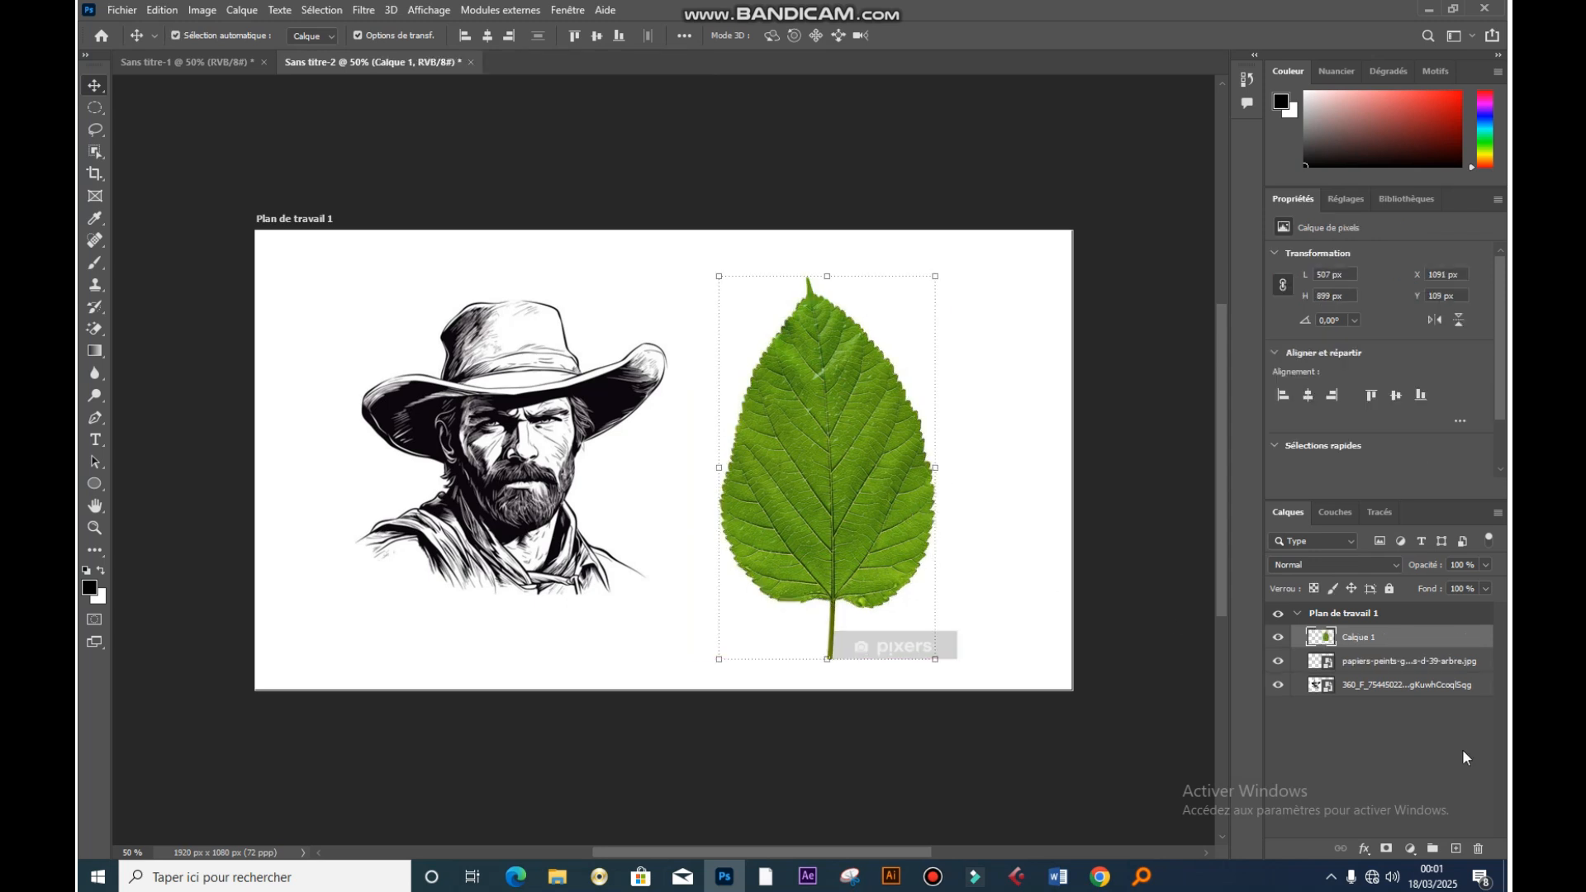
{"action": "left_click_drag", "start_coordinate": [1382, 661], "coordinate": [1480, 851]}
{"action": "left_click_drag", "start_coordinate": [880, 476], "coordinate": [925, 486]}
- Scale the cowboy drawing down to about 423% and place it over the leaf
{"action": "left_click", "coordinate": [576, 446]}
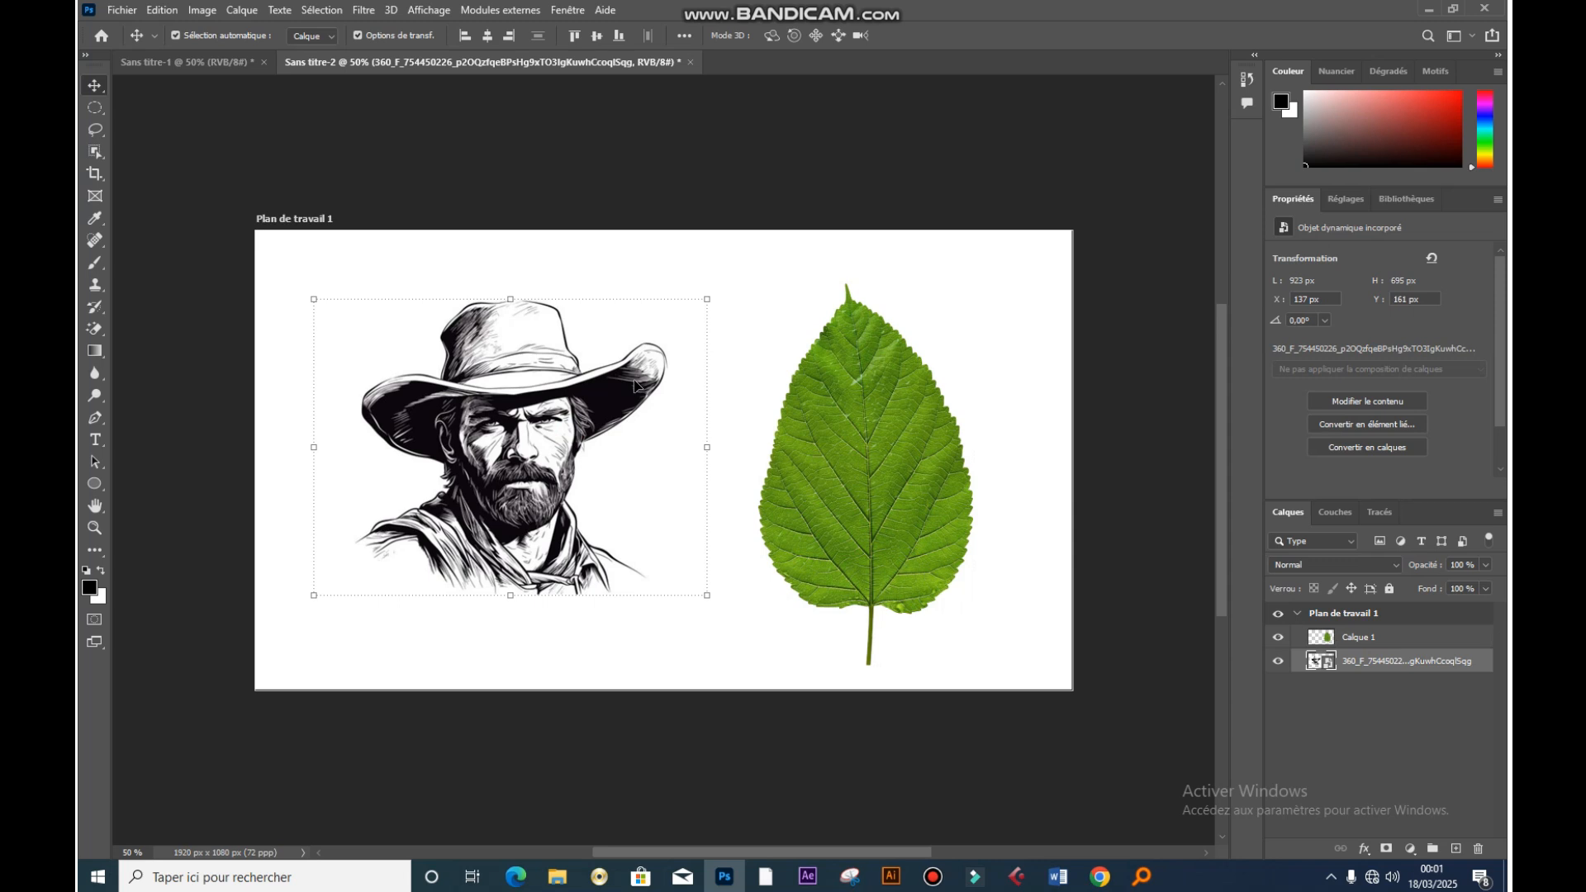
{"action": "left_click_drag", "start_coordinate": [709, 301], "coordinate": [636, 351]}
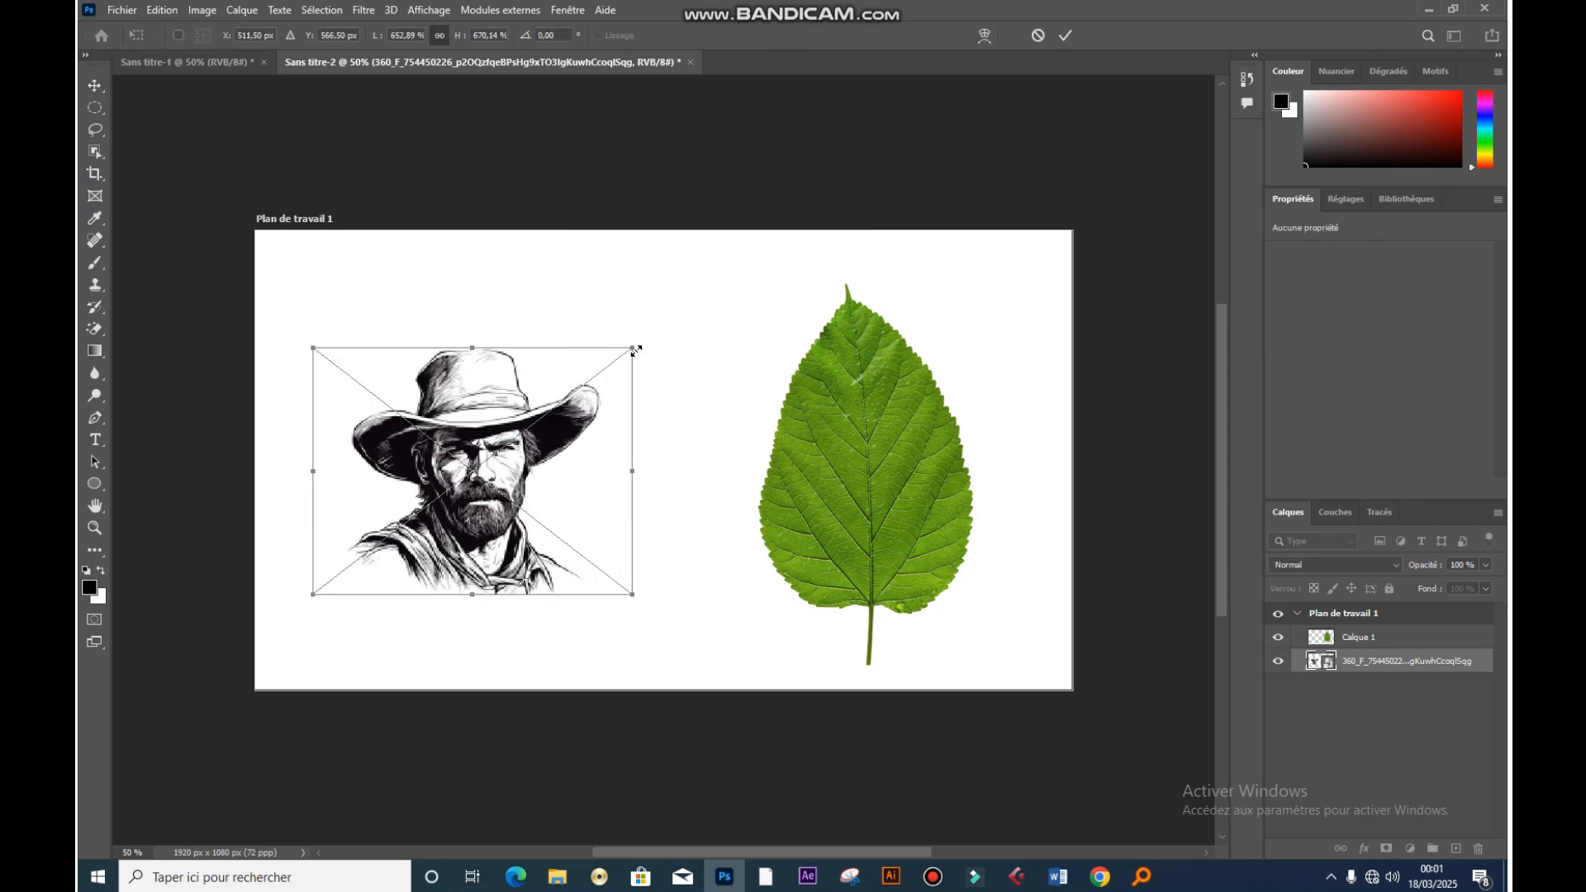
{"action": "key", "text": "ctrl+z"}
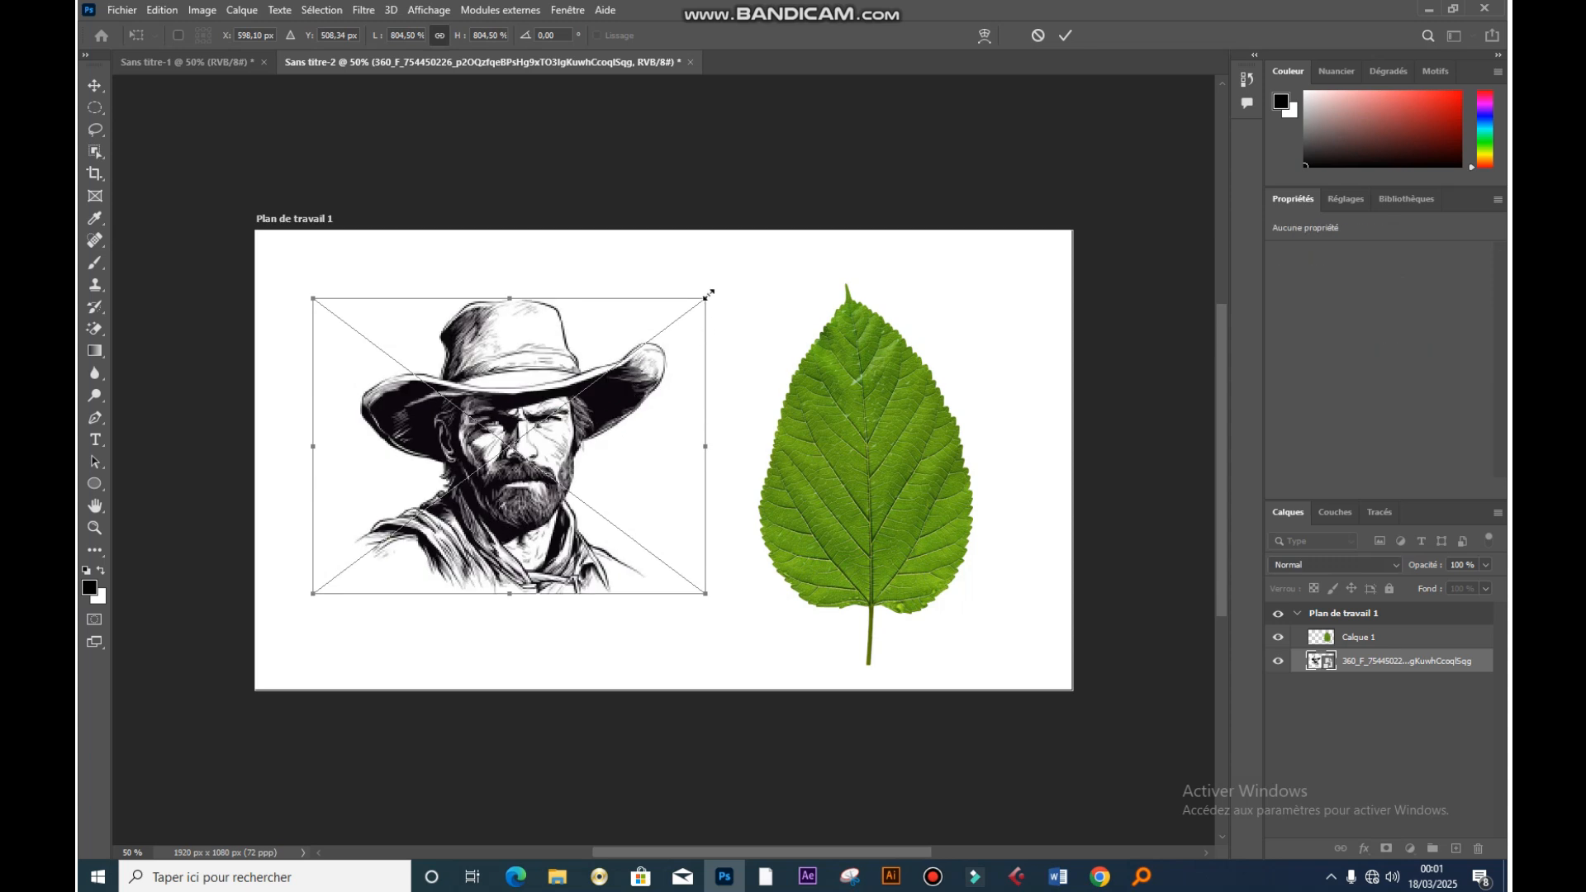
{"action": "left_click_drag", "start_coordinate": [708, 295], "coordinate": [520, 440]}
{"action": "left_click_drag", "start_coordinate": [447, 525], "coordinate": [909, 496]}
{"action": "left_click_drag", "start_coordinate": [1023, 369], "coordinate": [915, 505]}
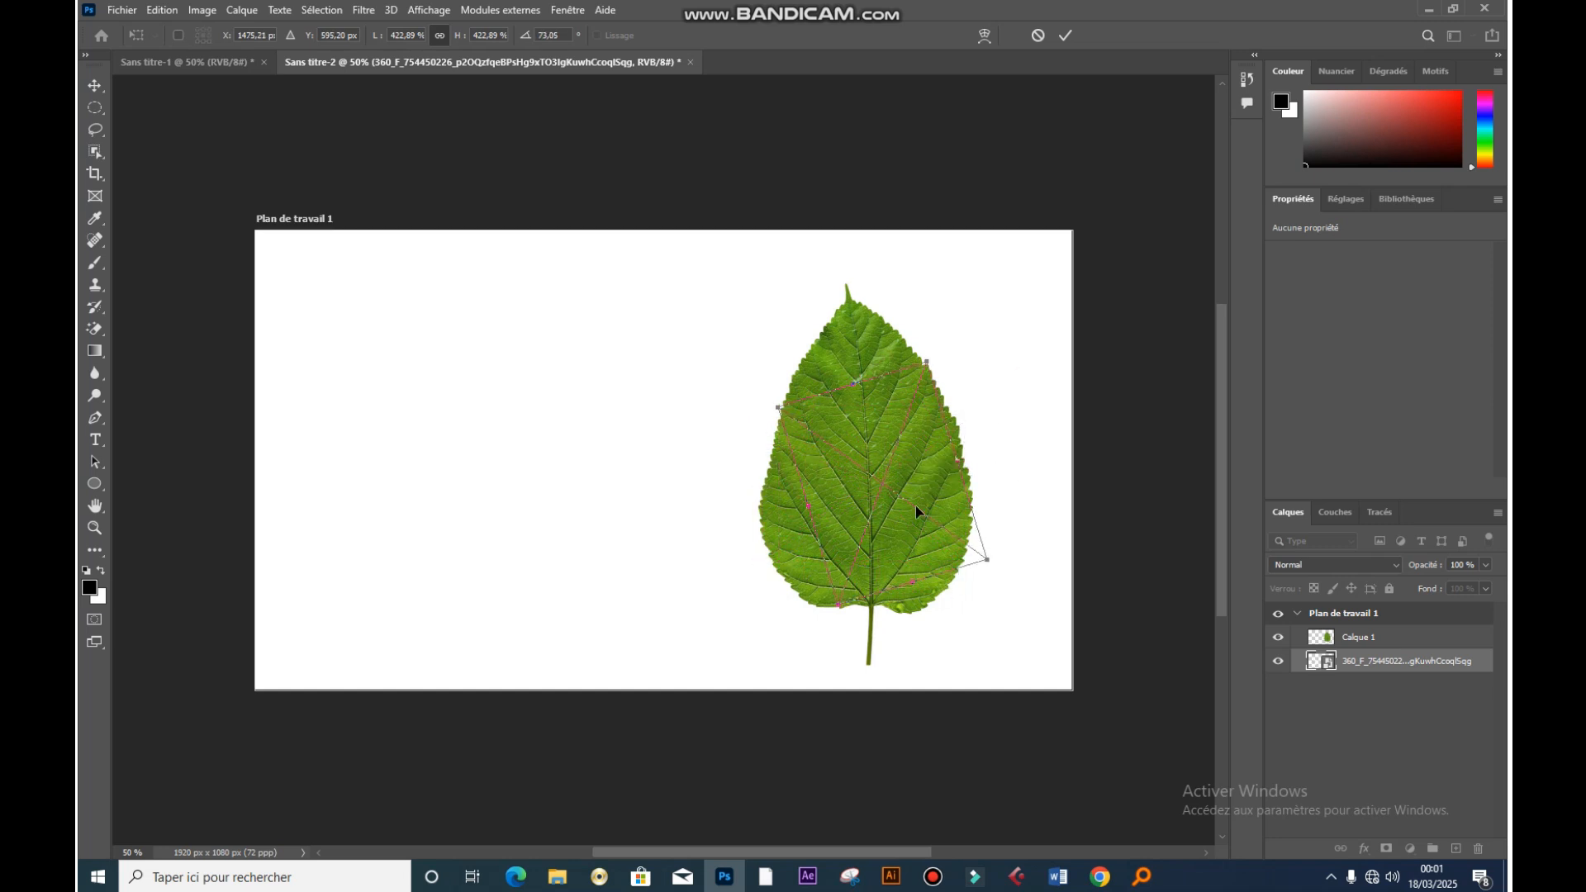
{"action": "left_click", "coordinate": [1066, 35]}
- Stack the cowboy layer above the leaf layer and move both to the middle of the artboard
{"action": "left_click_drag", "start_coordinate": [1398, 668], "coordinate": [1396, 628]}
{"action": "left_click", "coordinate": [1013, 357]}
{"action": "left_click_drag", "start_coordinate": [1014, 357], "coordinate": [741, 472]}
{"action": "left_click", "coordinate": [1009, 489]}
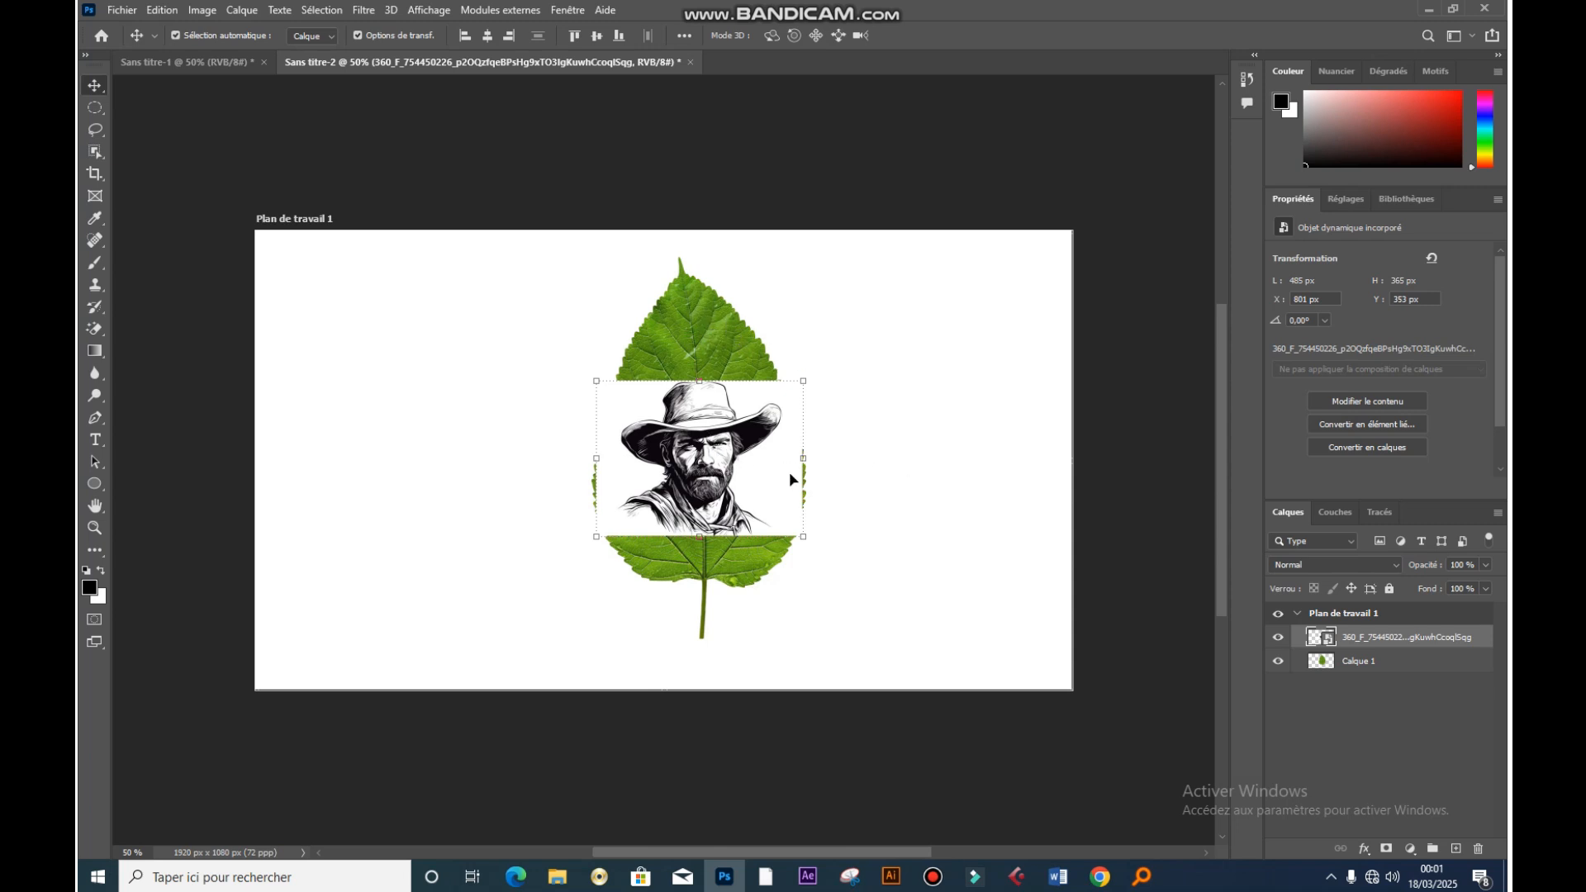
- Hide the leaf layer and select the cowboy drawing's light tones (Tons clairs) with Color Range
{"action": "left_click", "coordinate": [1279, 663]}
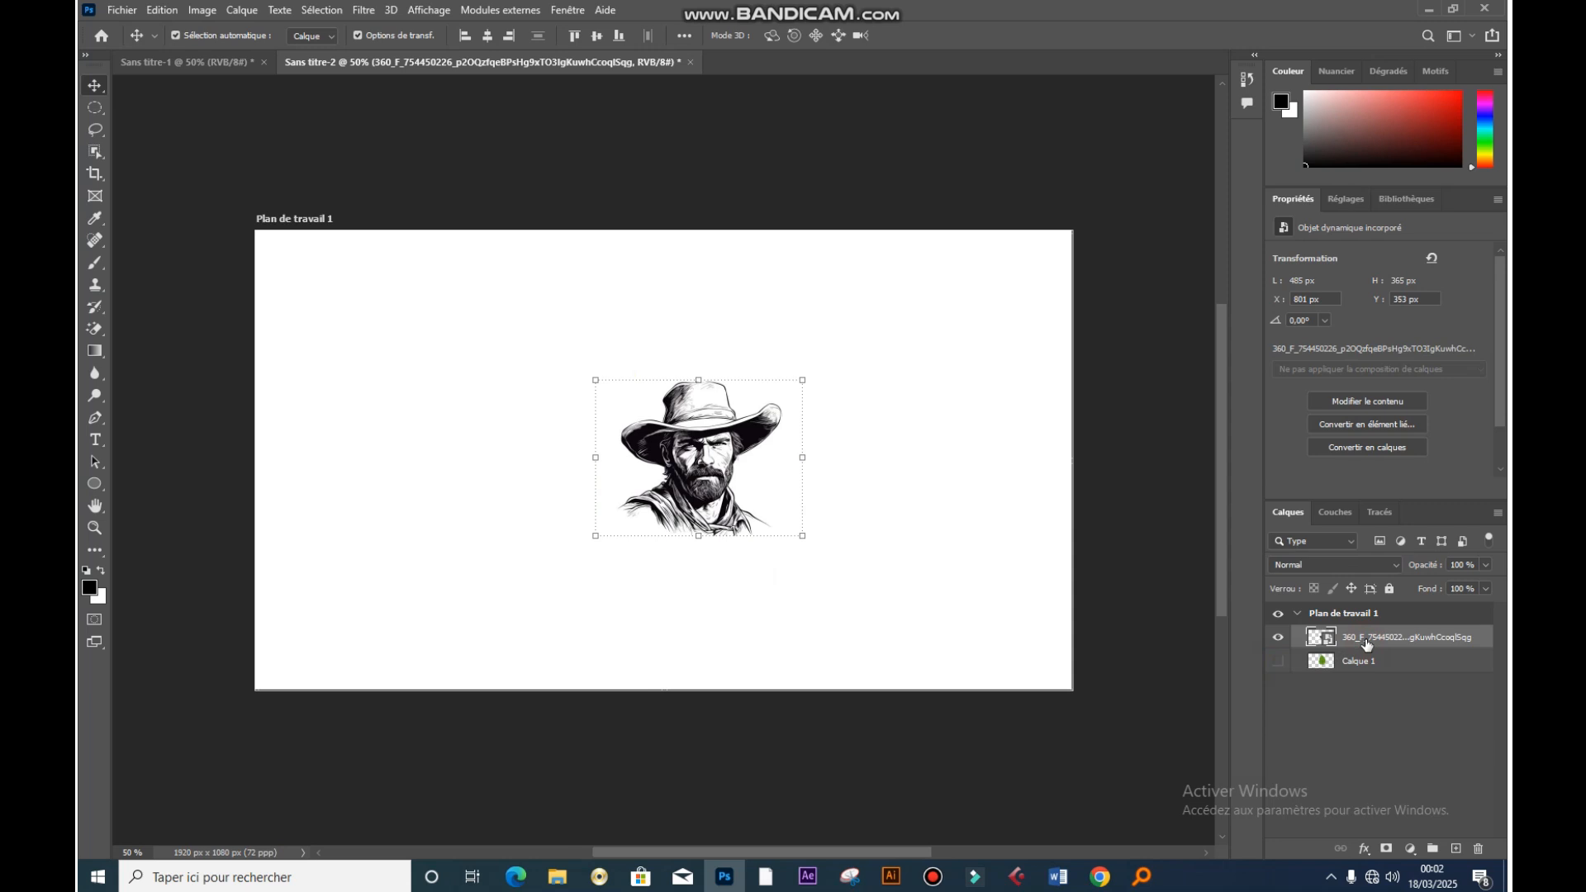
{"action": "left_click", "coordinate": [322, 10]}
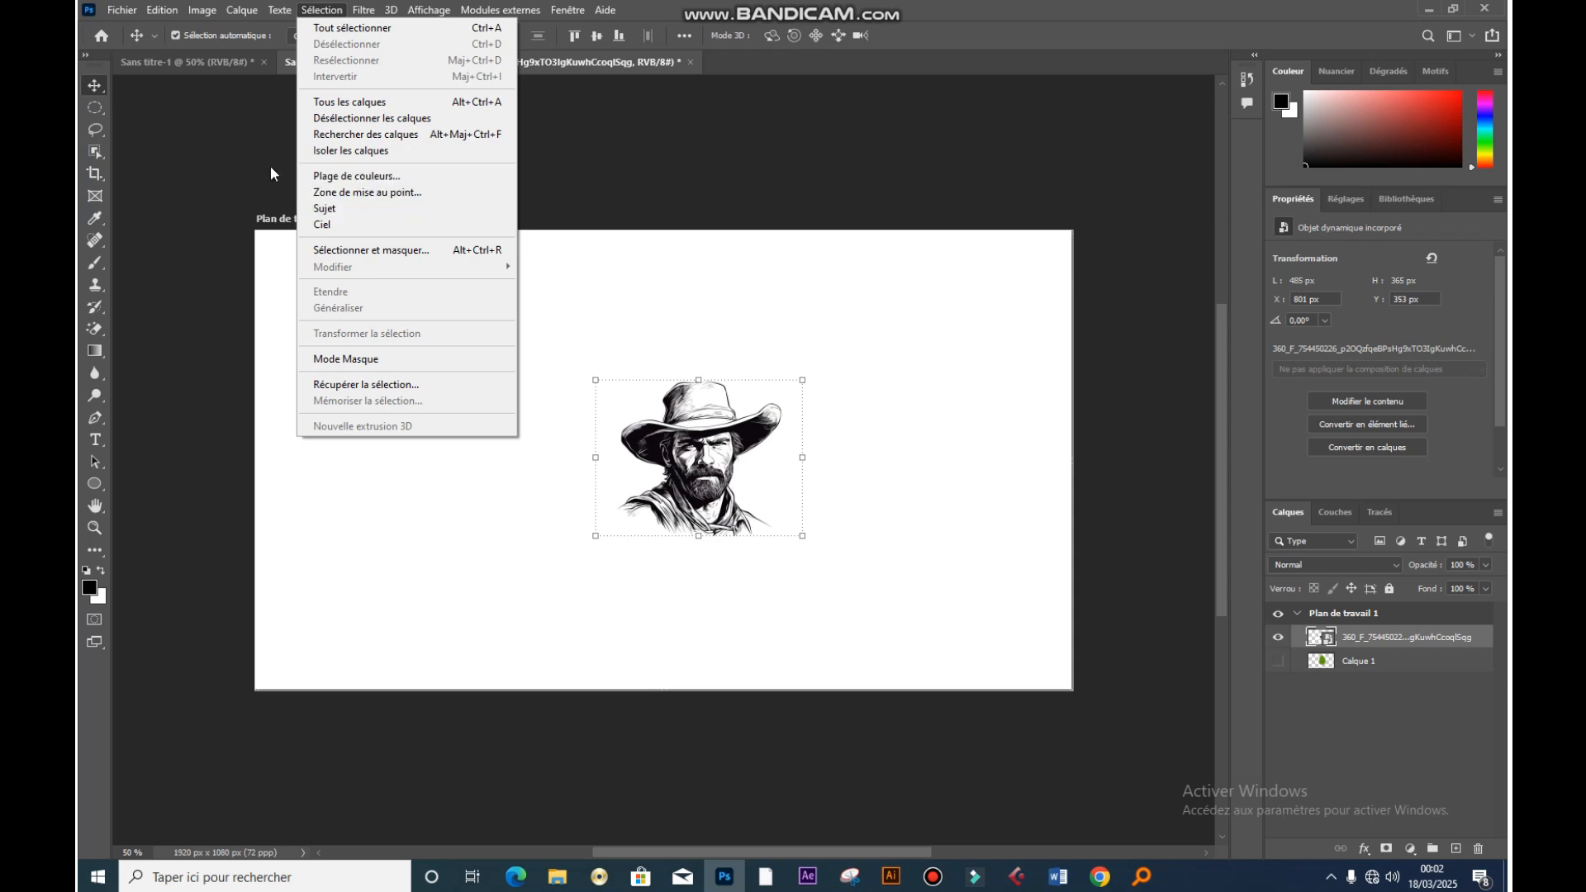
{"action": "left_click", "coordinate": [381, 178]}
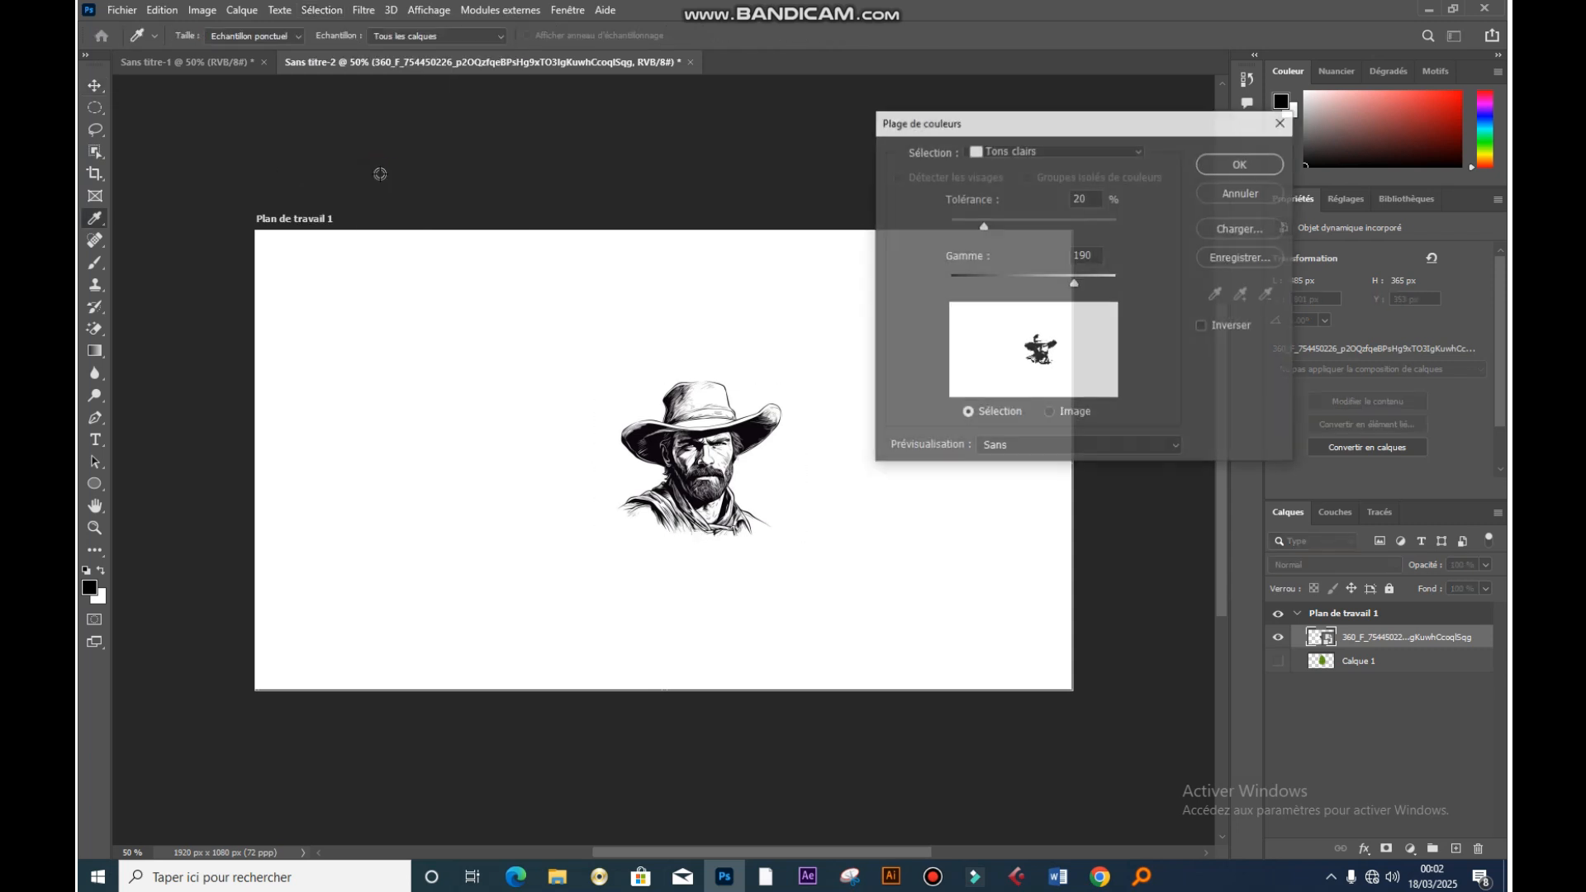
{"action": "left_click", "coordinate": [1132, 157]}
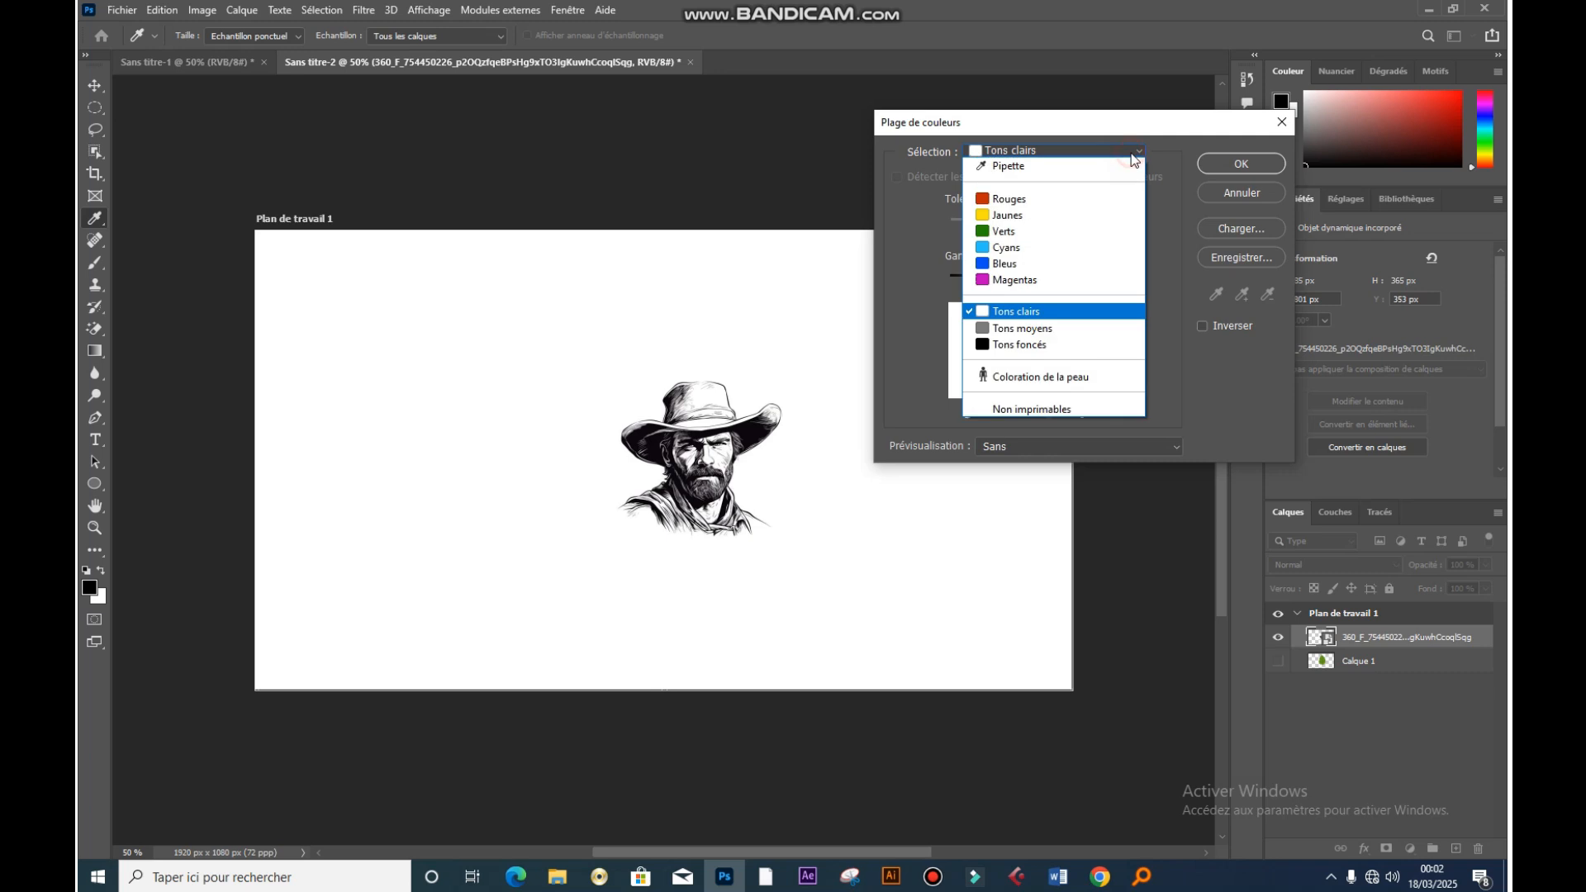
{"action": "left_click", "coordinate": [1016, 312]}
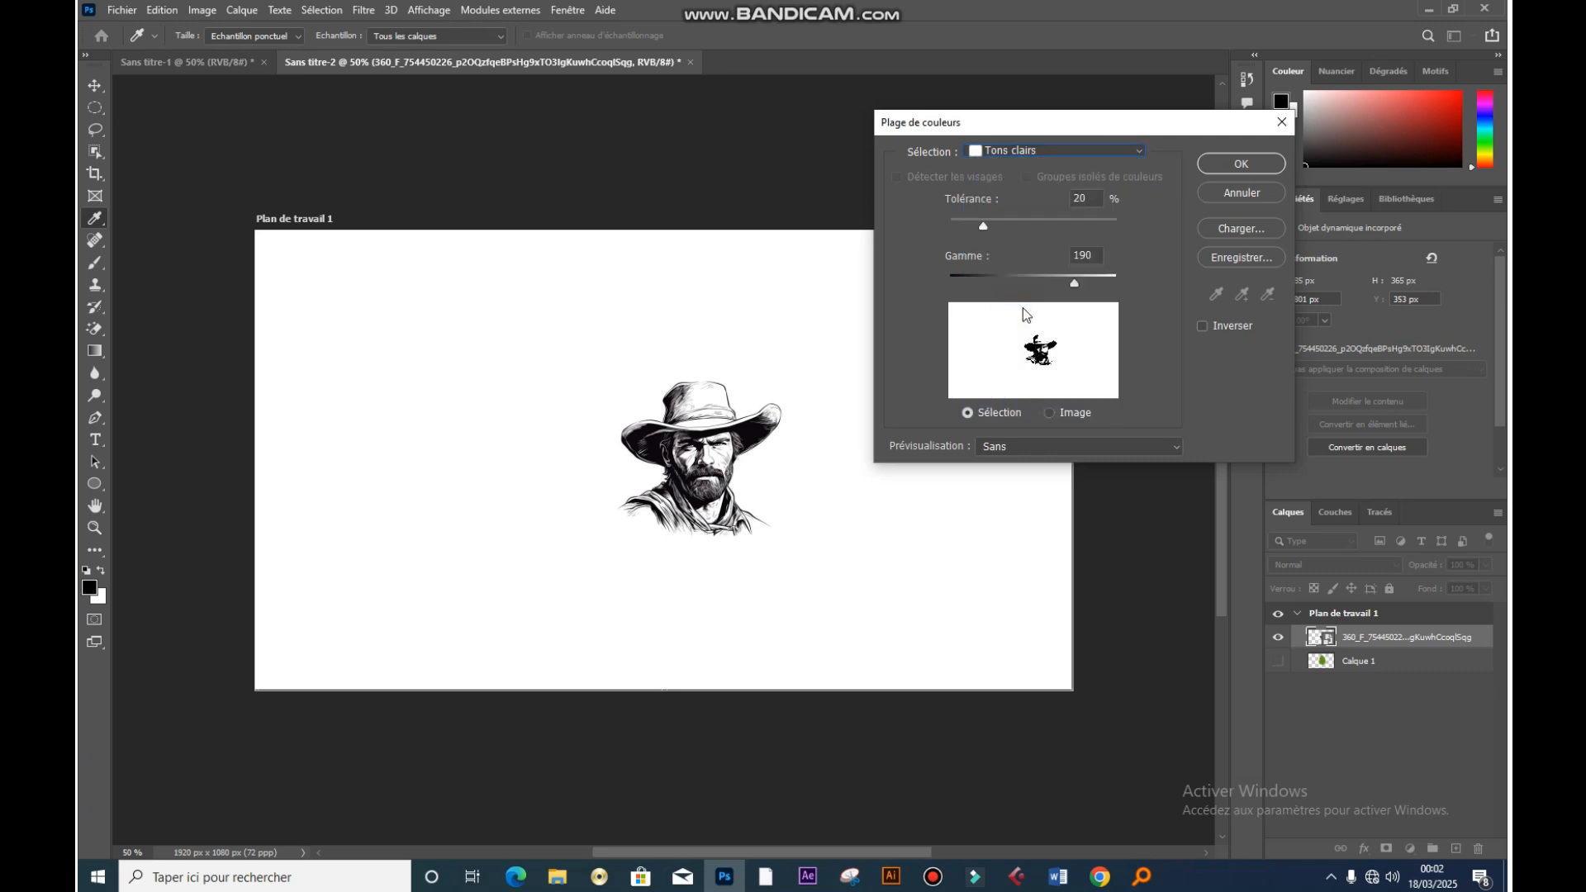
{"action": "left_click", "coordinate": [1246, 162]}
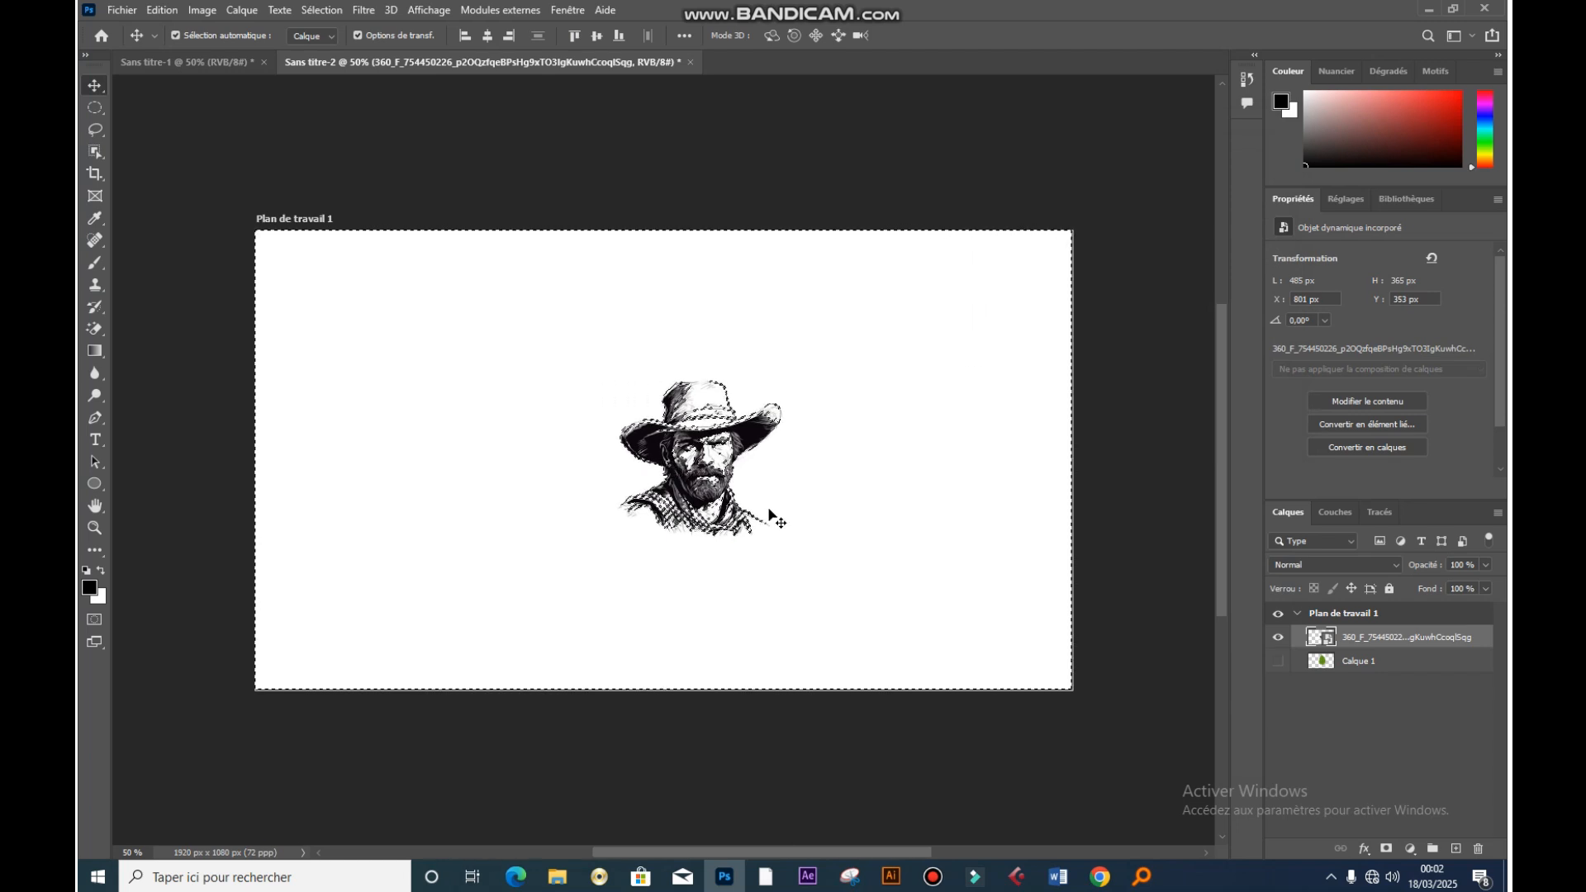
- Hide the cowboy layer and add an inverted mask from the selection to the leaf layer, keeping only the portrait's dark areas
{"action": "left_click", "coordinate": [1278, 638]}
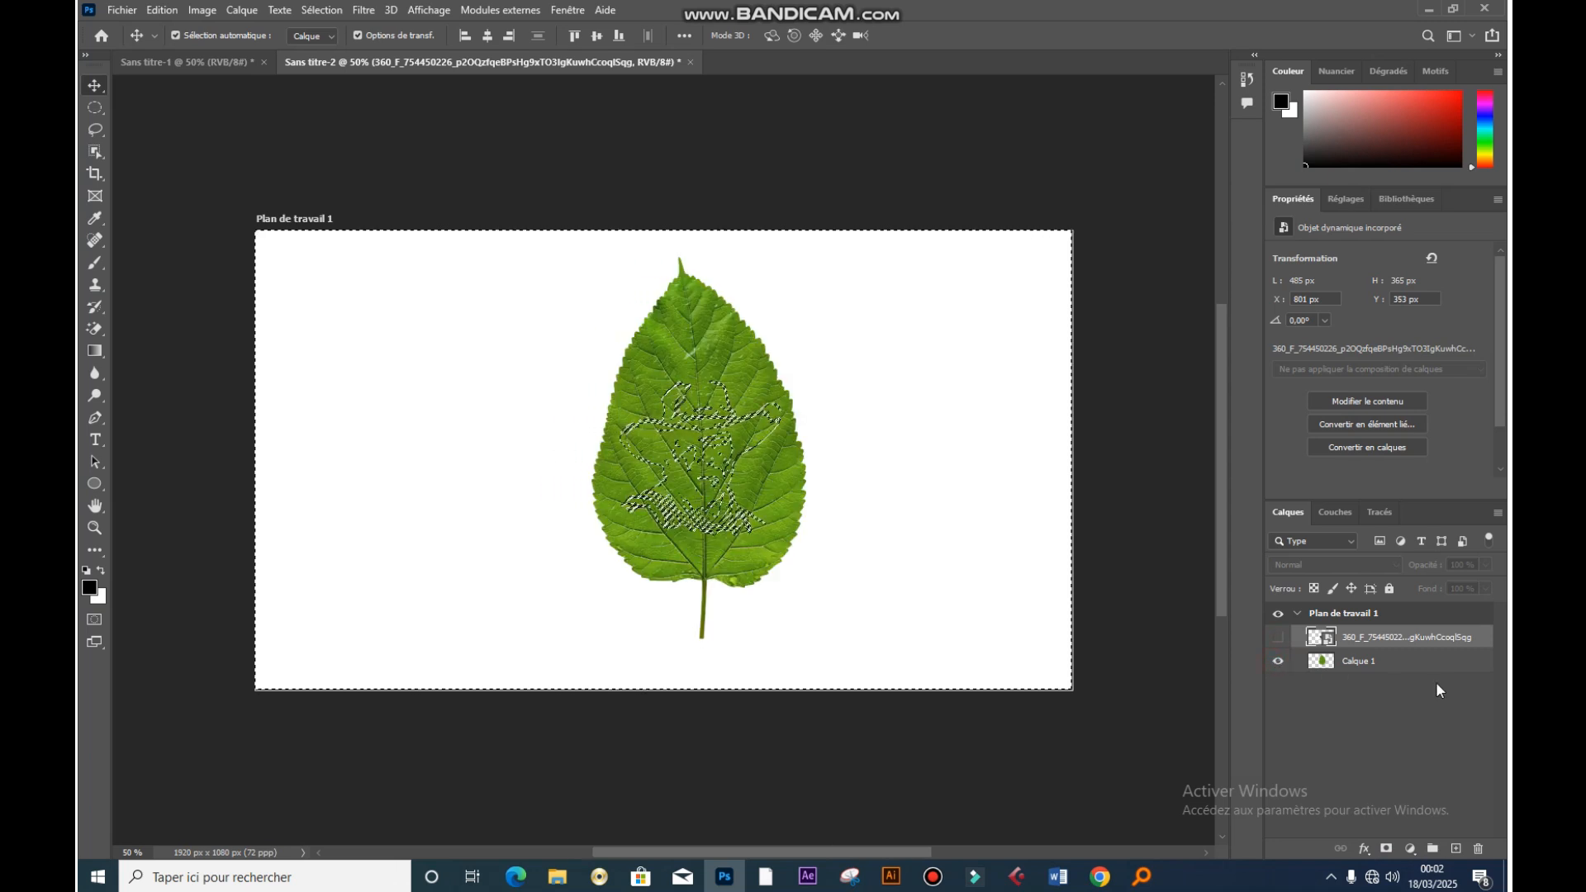
{"action": "left_click", "coordinate": [1359, 662]}
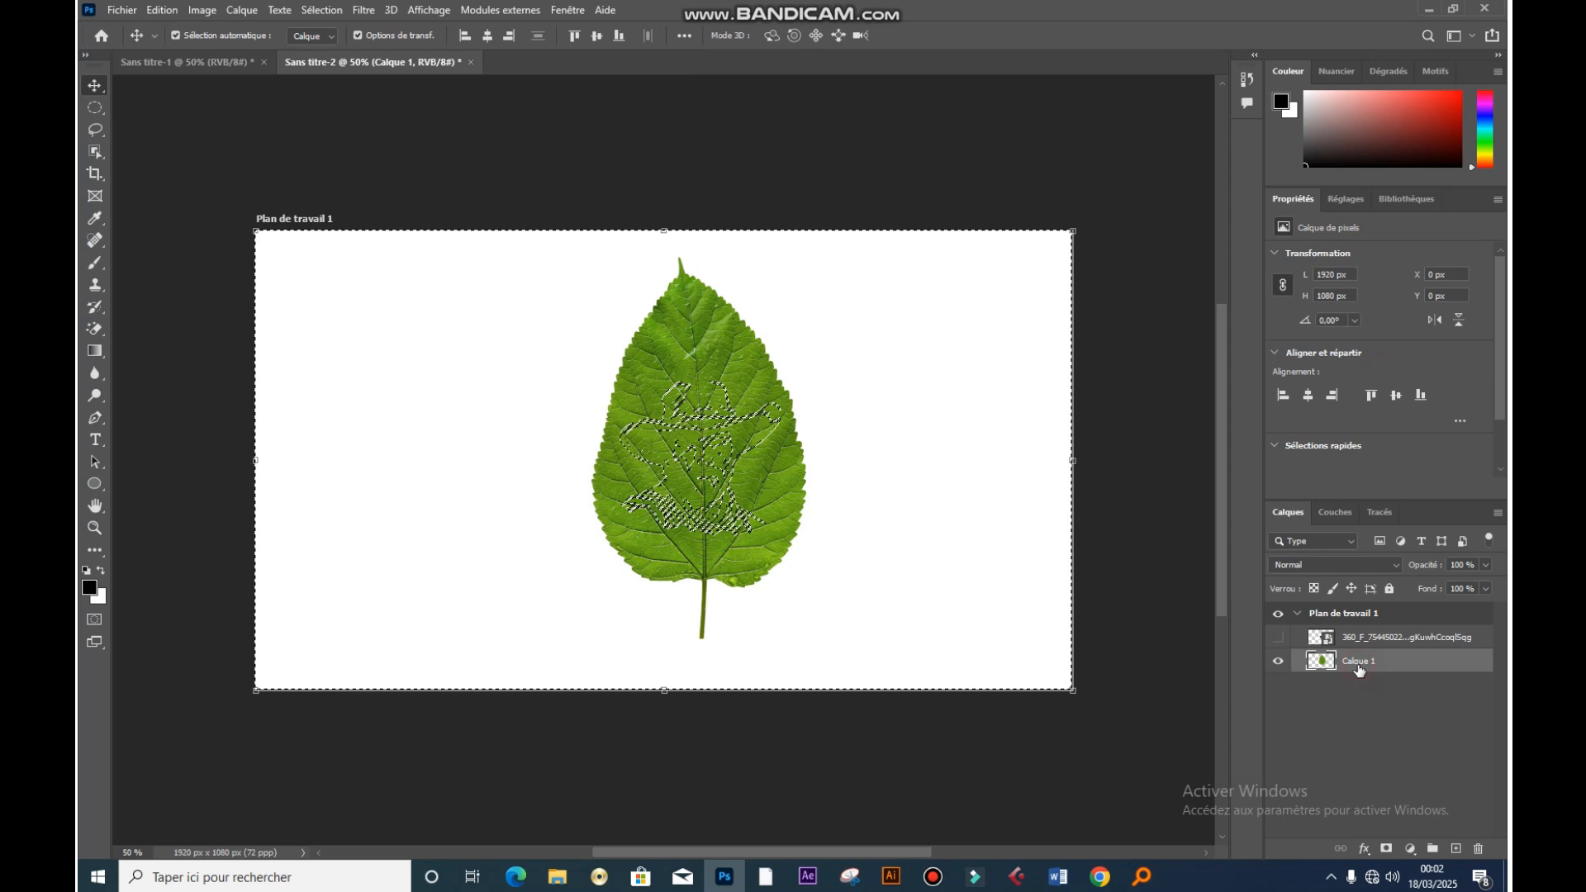
{"action": "left_click", "coordinate": [1386, 849]}
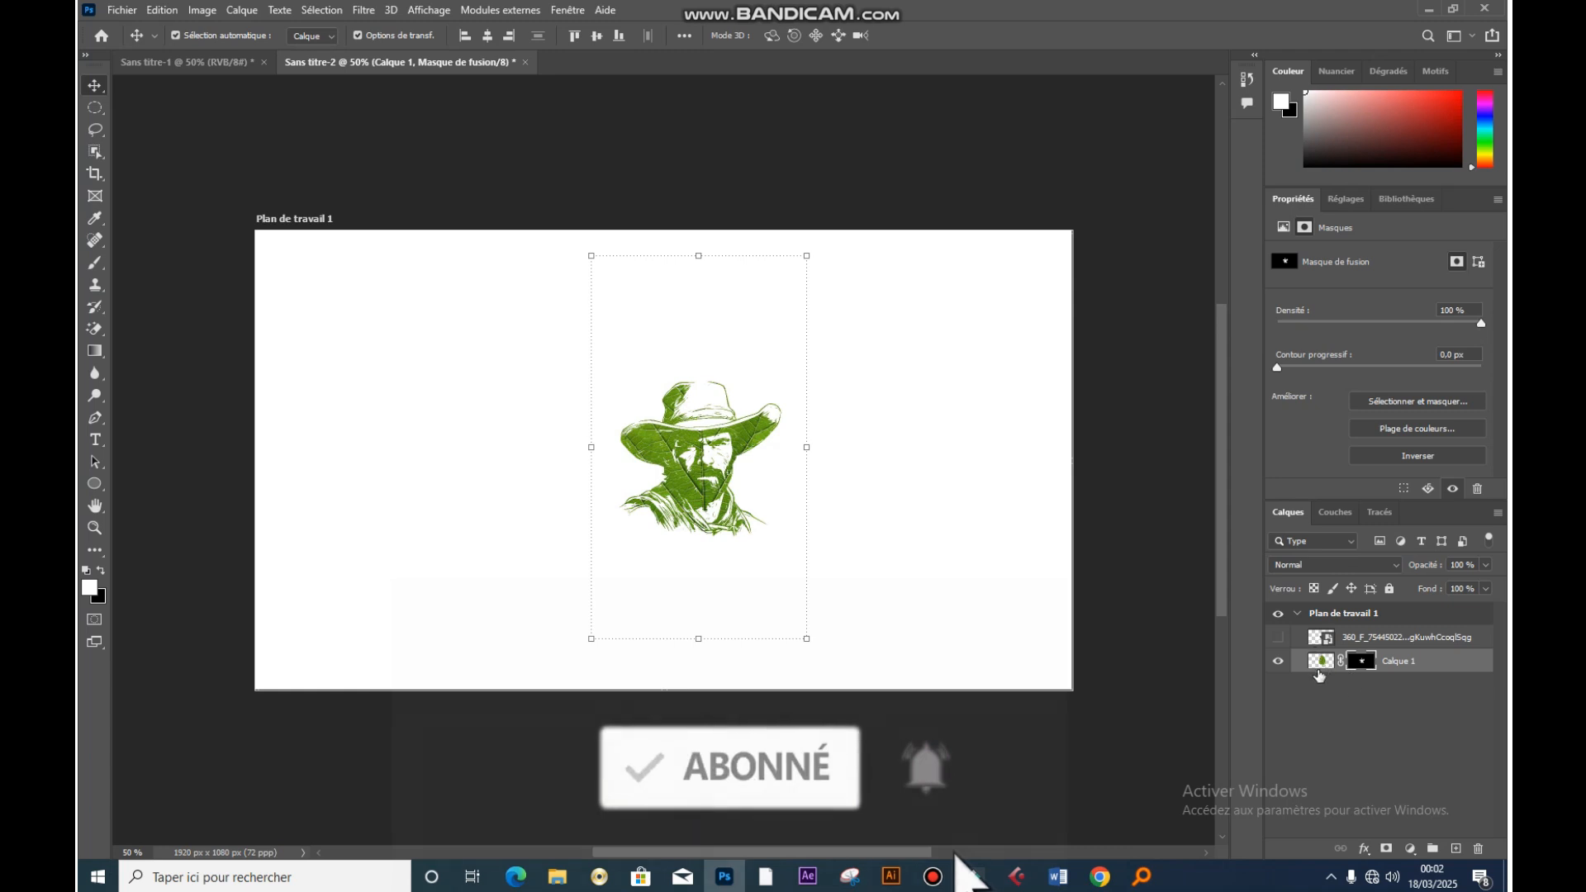
- Duplicate the masked leaf layer and delete the layer mask from the lower copy
{"action": "left_click_drag", "start_coordinate": [1320, 675], "coordinate": [1457, 849]}
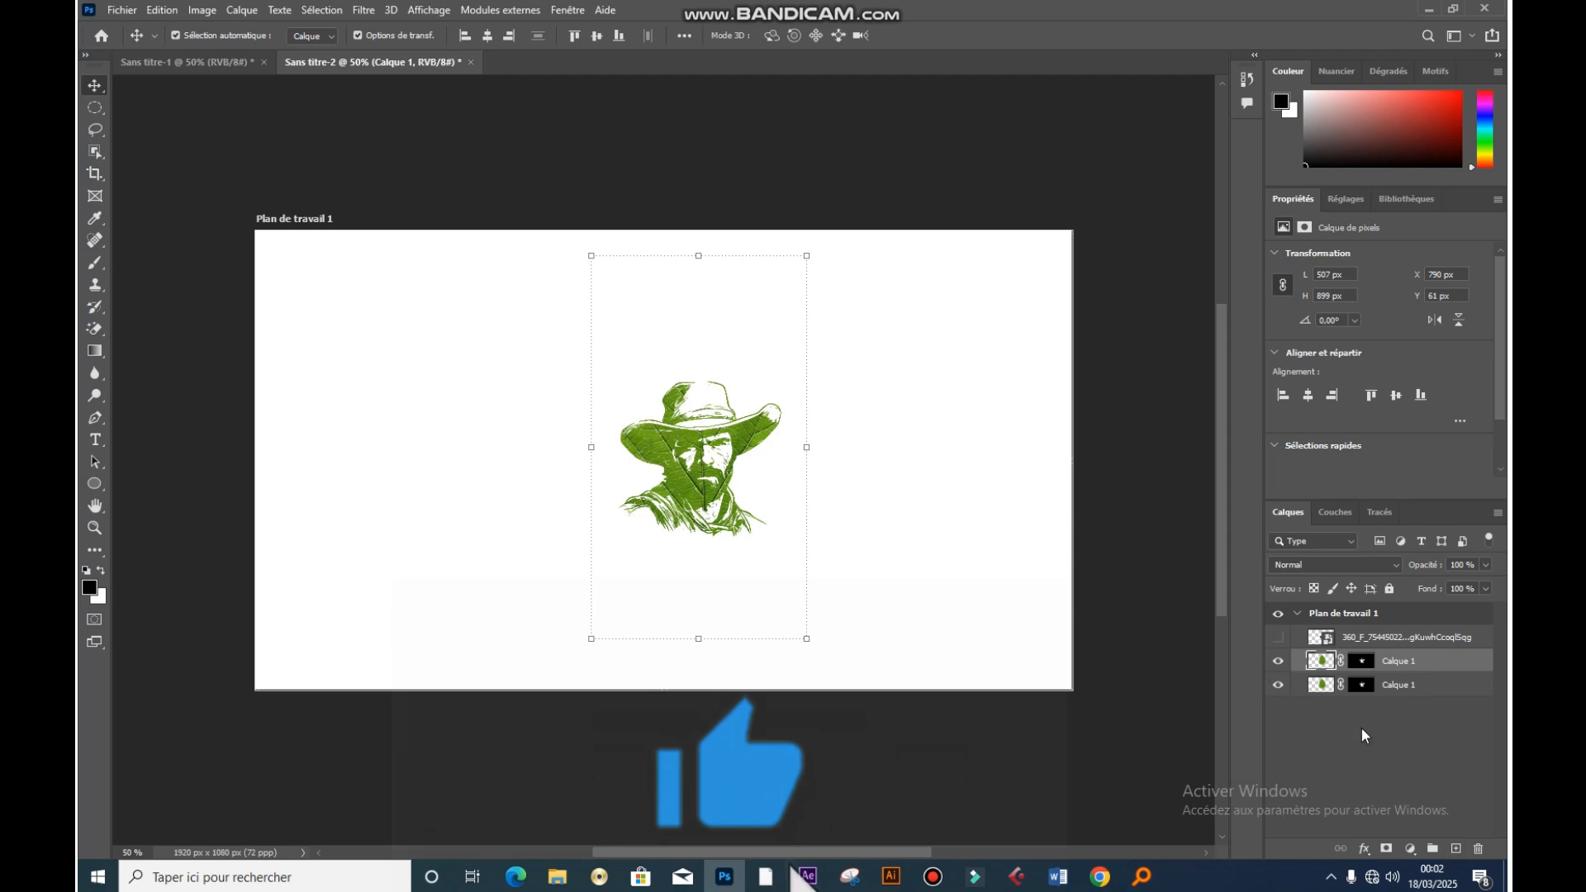
{"action": "left_click", "coordinate": [1363, 686]}
{"action": "right_click", "coordinate": [1365, 689]}
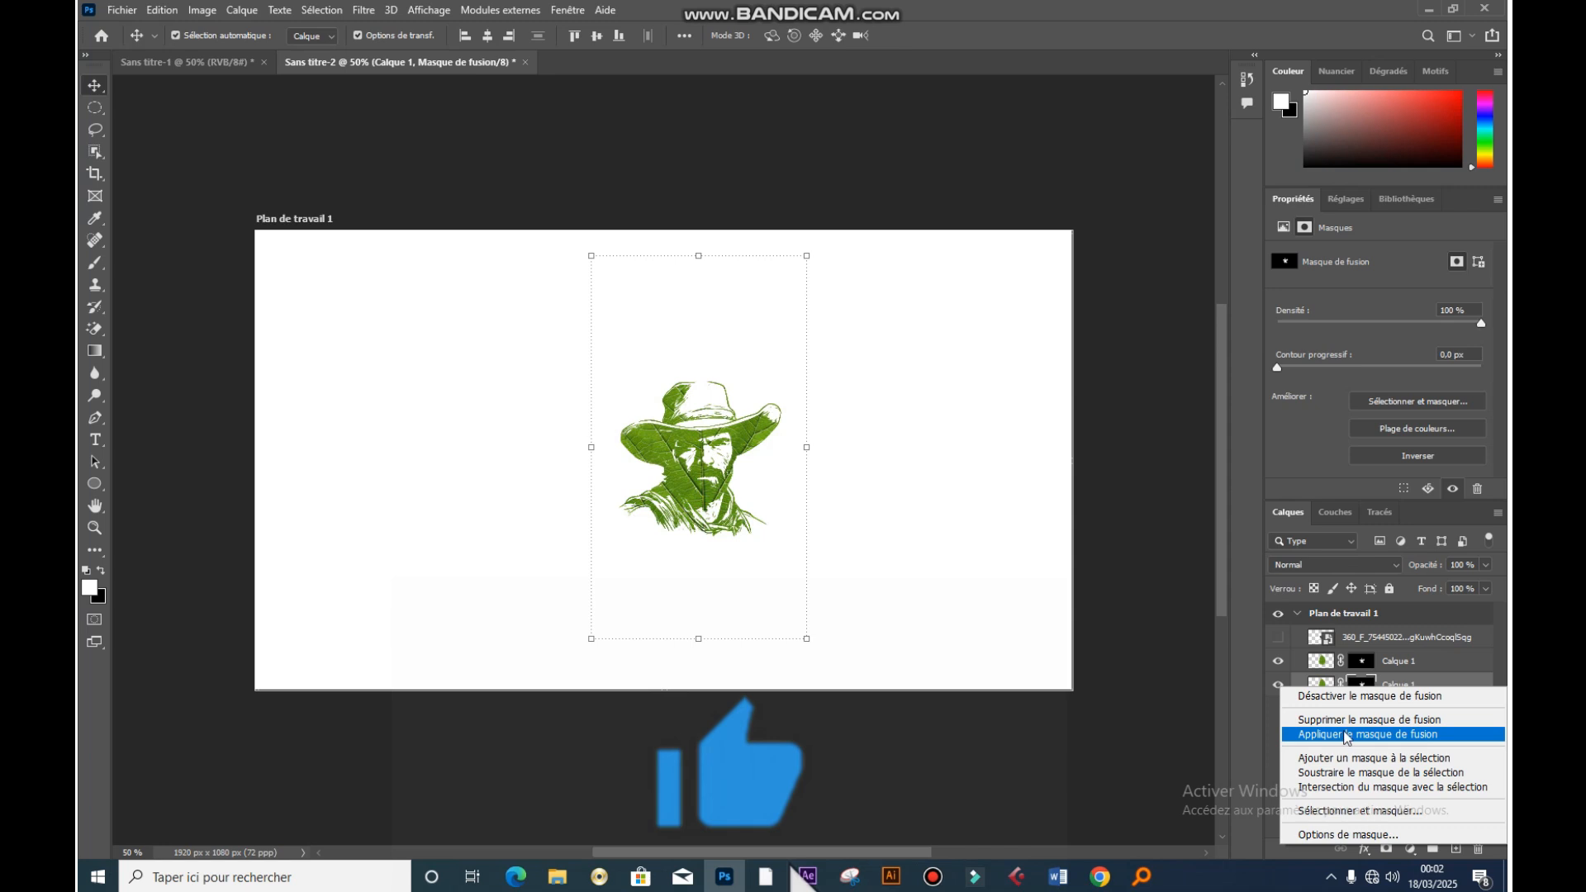
{"action": "left_click", "coordinate": [1368, 721]}
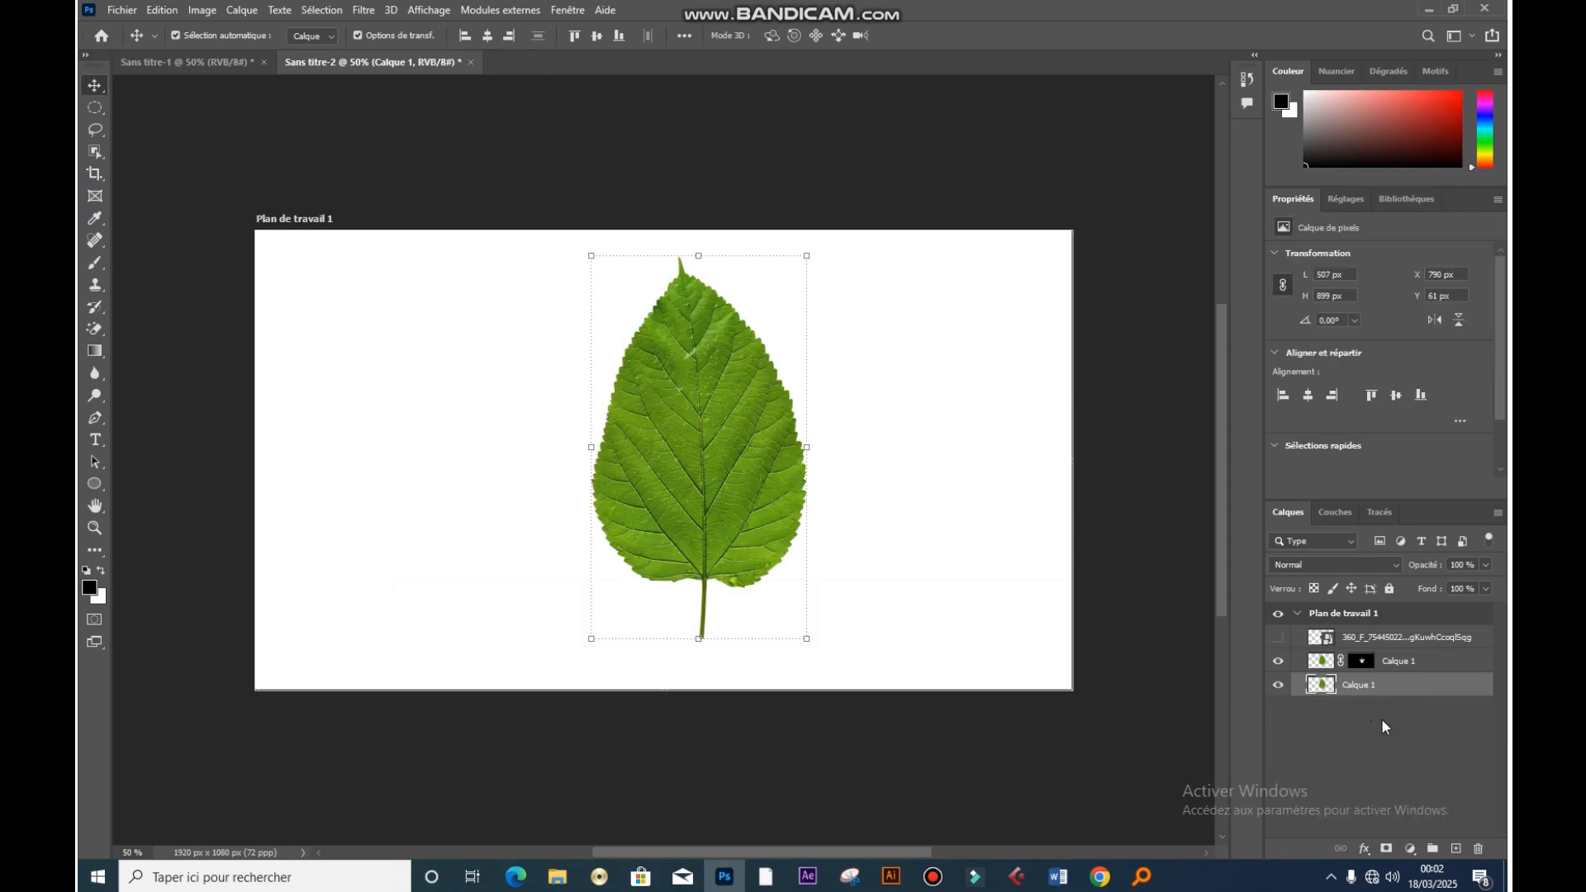
- Hide the unmasked leaf layer and draw a circular selection centred around the cowboy portrait
{"action": "left_click", "coordinate": [1279, 686]}
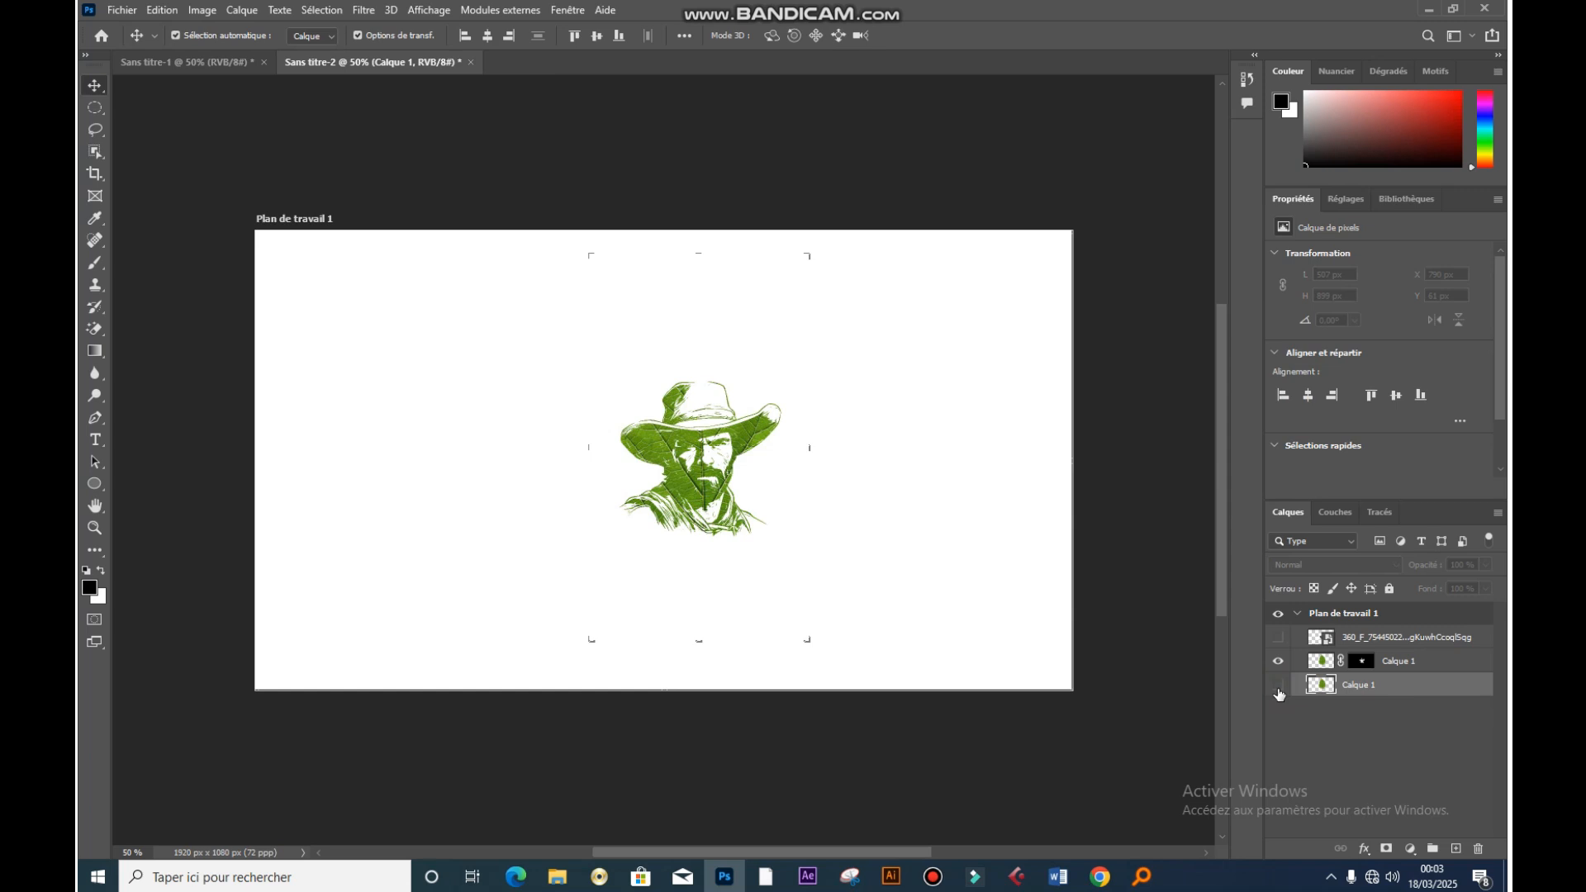
{"action": "left_click", "coordinate": [1279, 686]}
{"action": "left_click", "coordinate": [1280, 686]}
{"action": "left_click", "coordinate": [95, 108]}
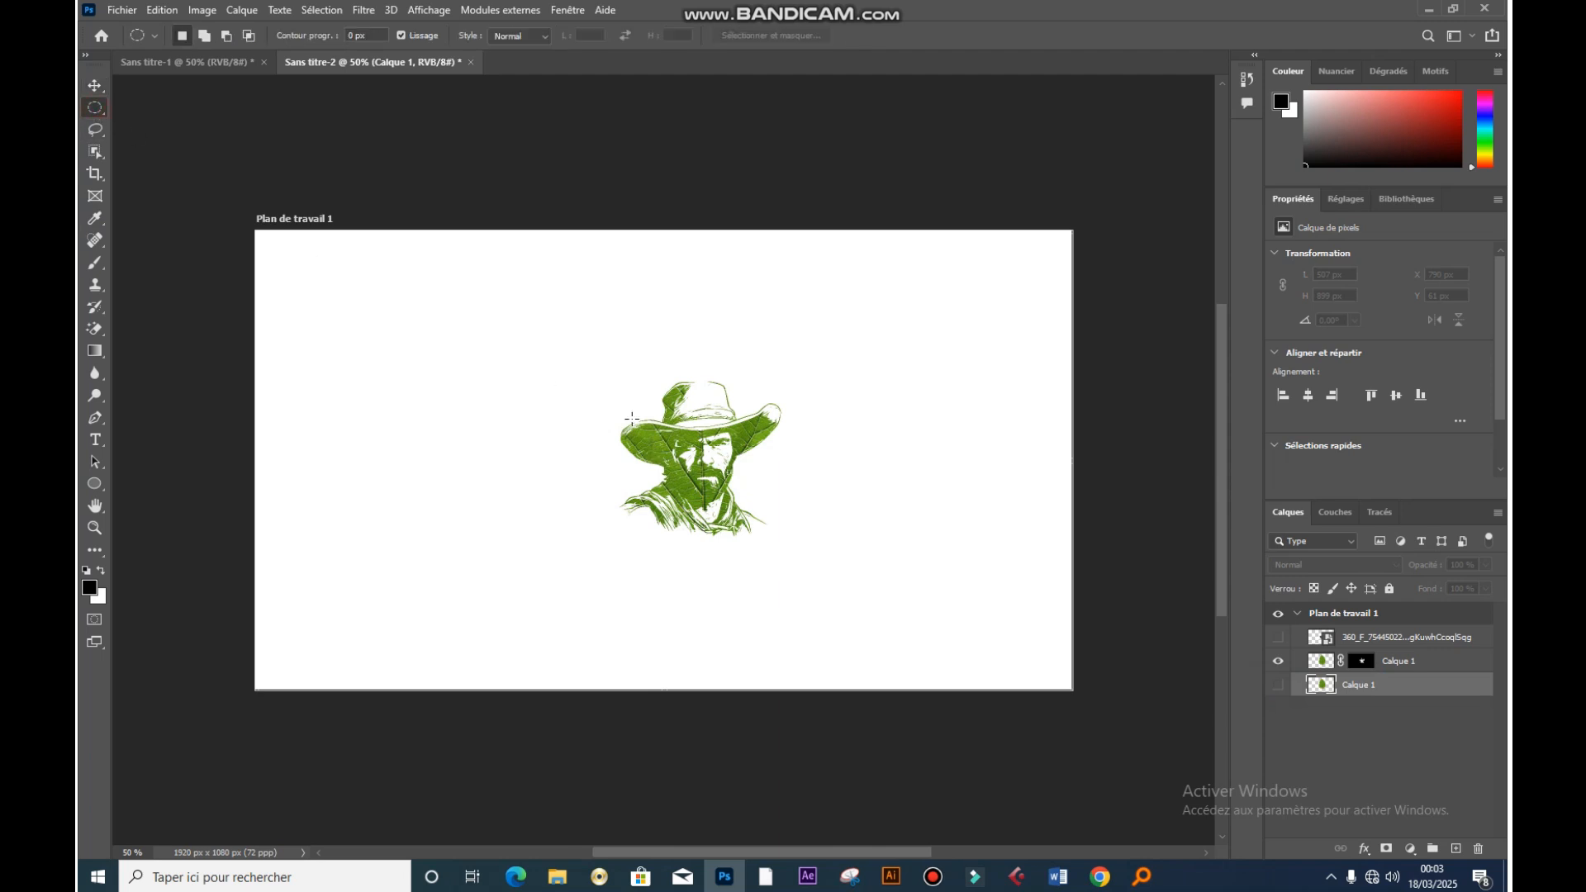
{"action": "left_click_drag", "start_coordinate": [709, 455], "coordinate": [797, 609]}
{"action": "key", "text": "shift+Left"}
{"action": "key", "text": "shift+Left"}
{"action": "key", "text": "shift+Right"}
- Fill the circular selection with a white (ffffff) solid color layer and show the full leaf layer beneath it
{"action": "left_click", "coordinate": [1410, 849]}
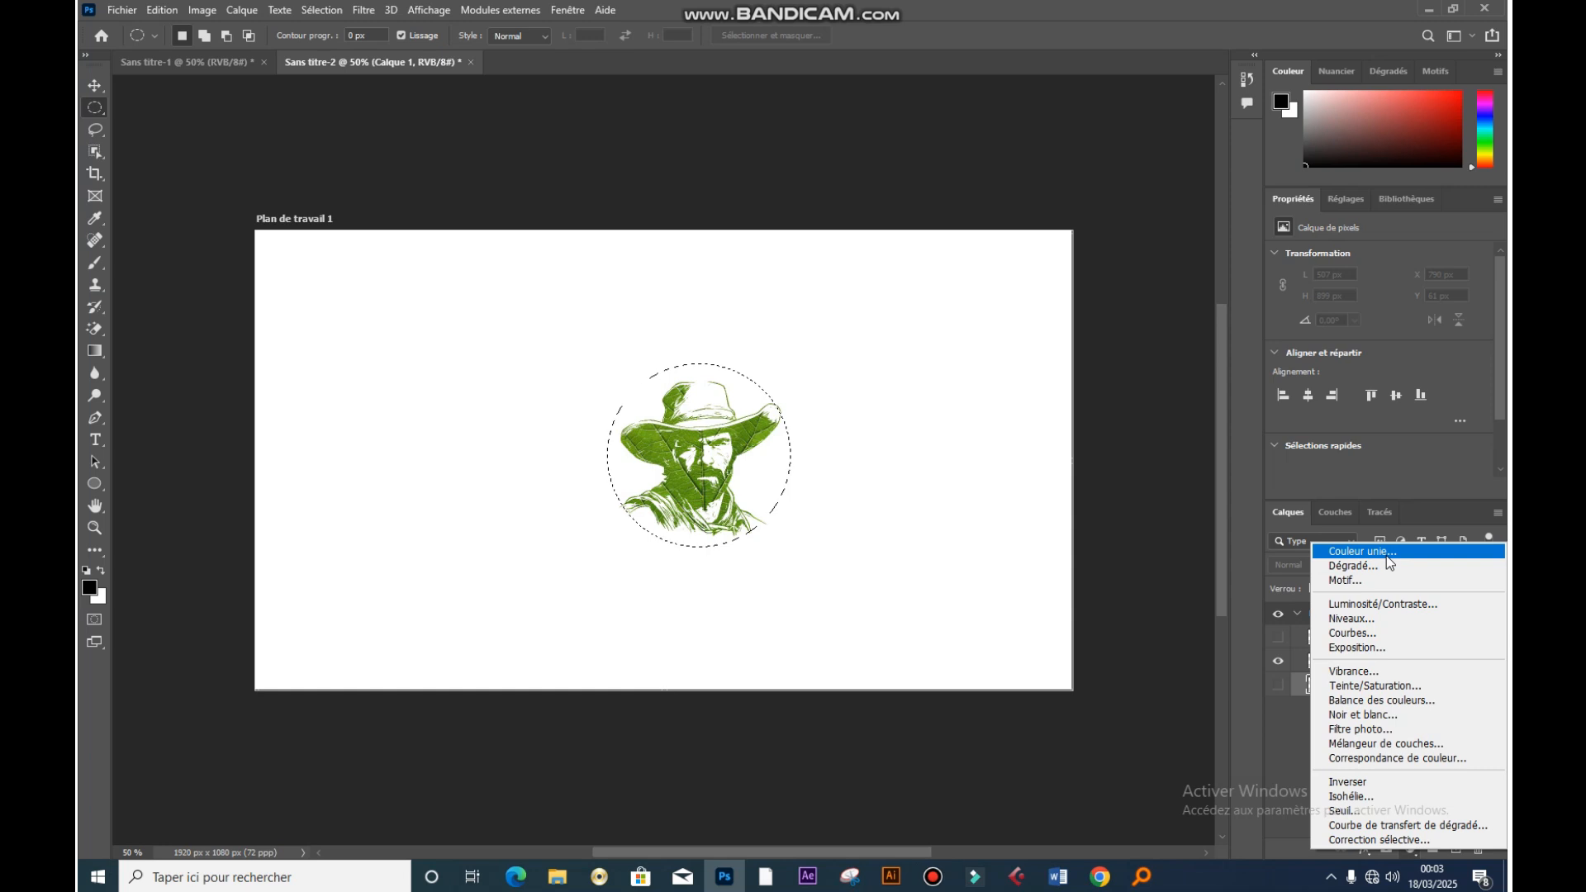
{"action": "left_click", "coordinate": [1388, 551]}
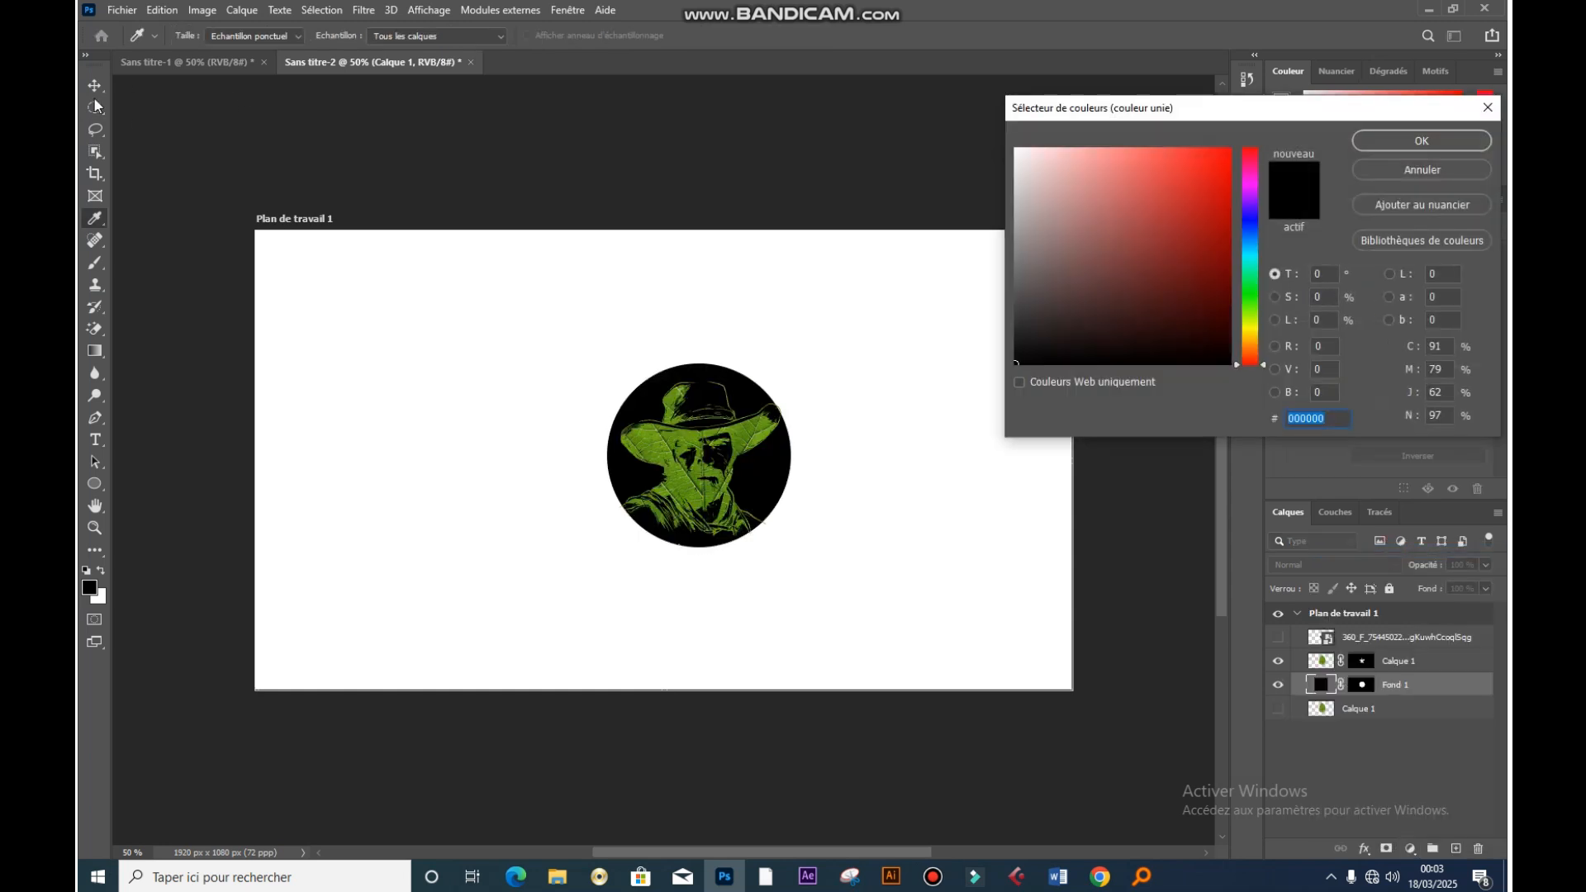
{"action": "left_click_drag", "start_coordinate": [1157, 259], "coordinate": [971, 112]}
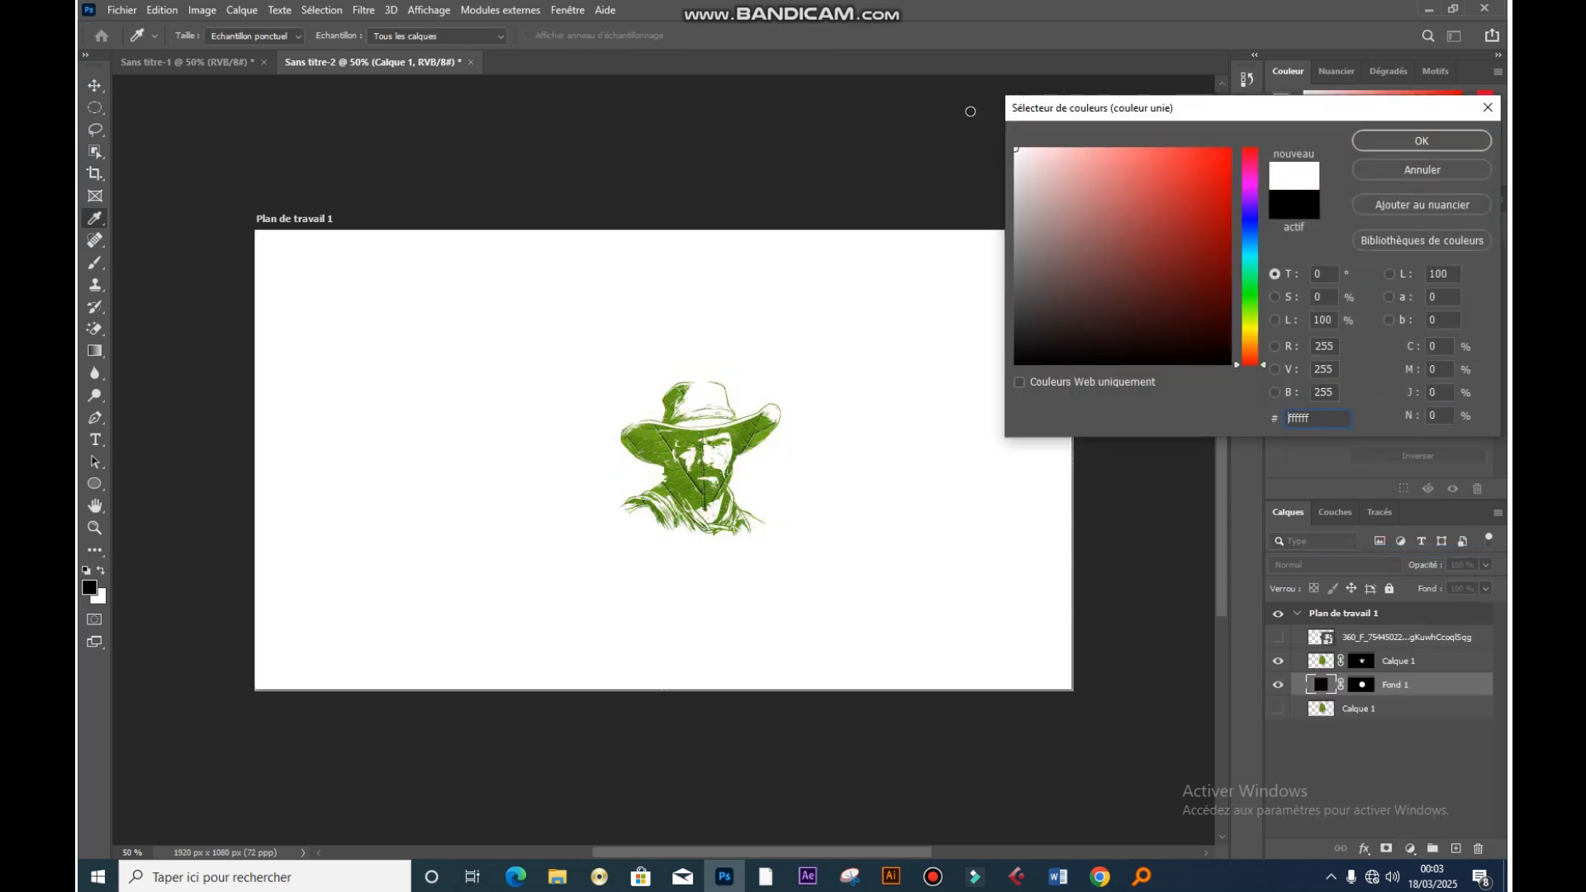
{"action": "left_click", "coordinate": [1446, 145]}
{"action": "left_click", "coordinate": [1277, 709]}
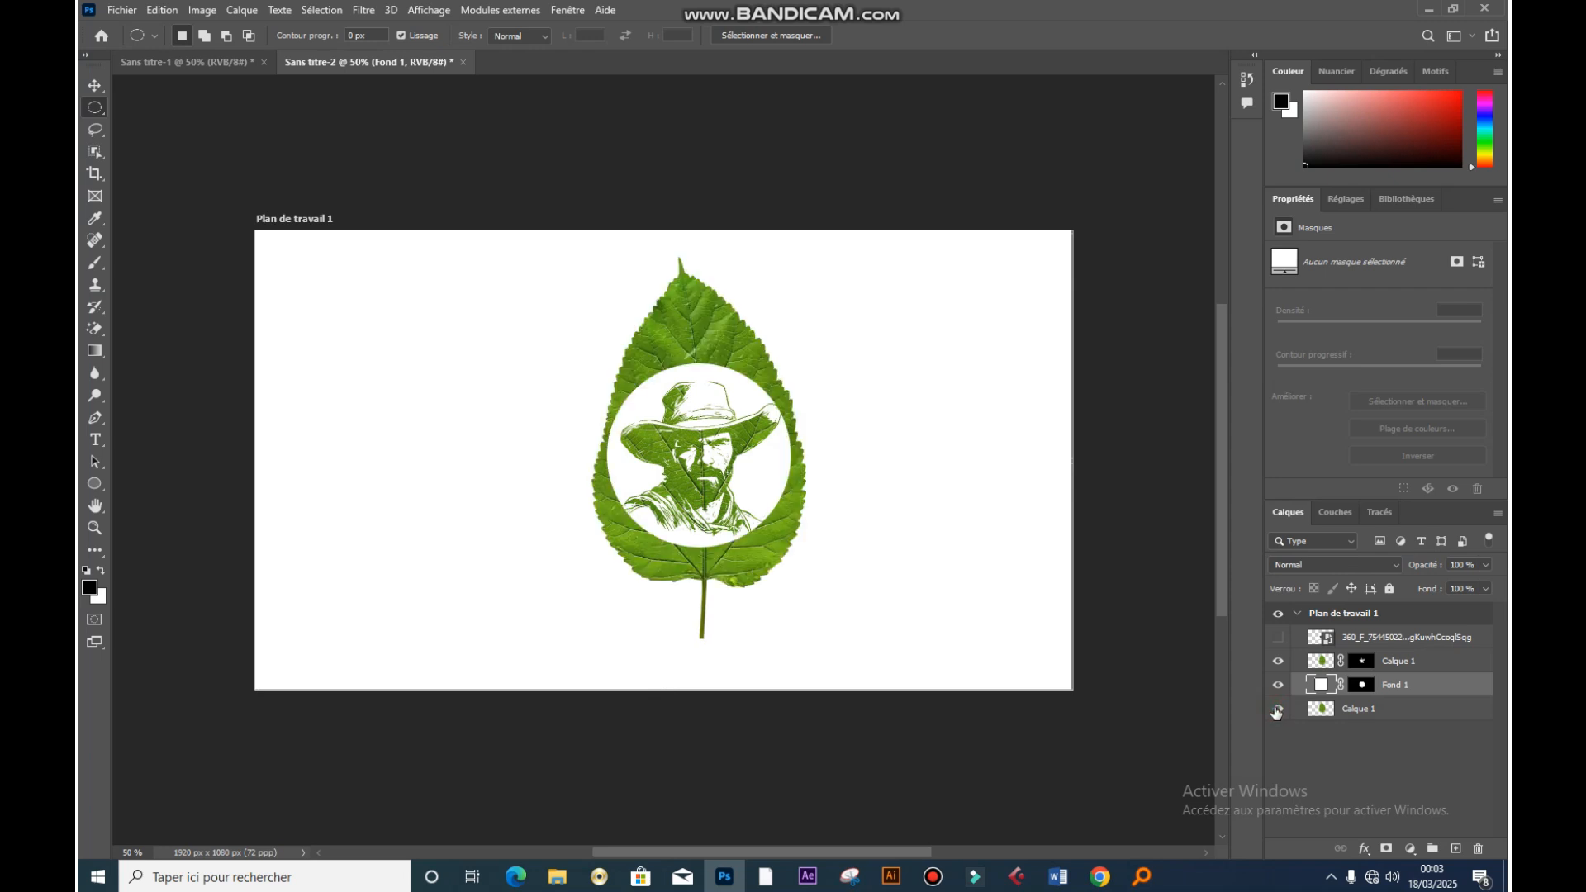